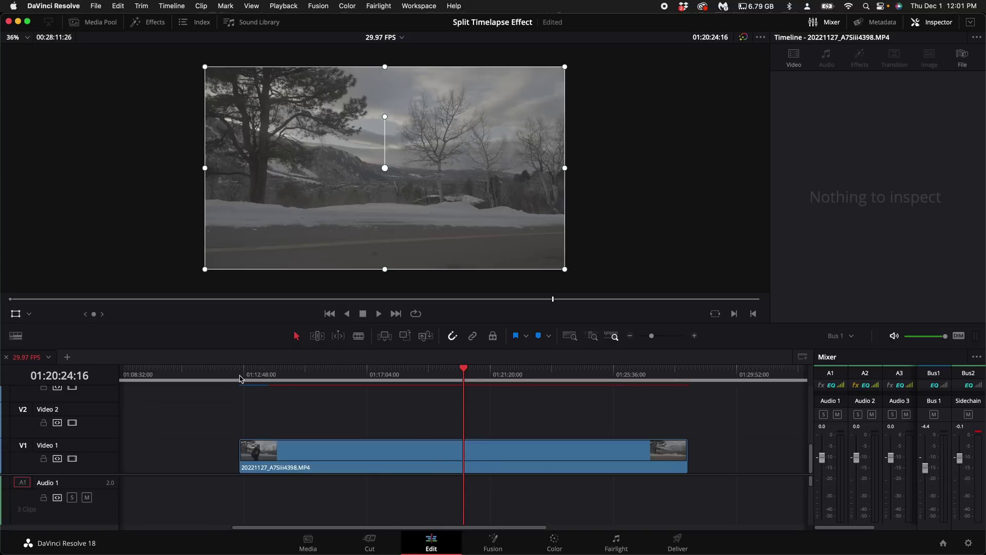
Step: Preview the time-lapse and review its grade on the Color page
drag(241, 379, 271, 408)
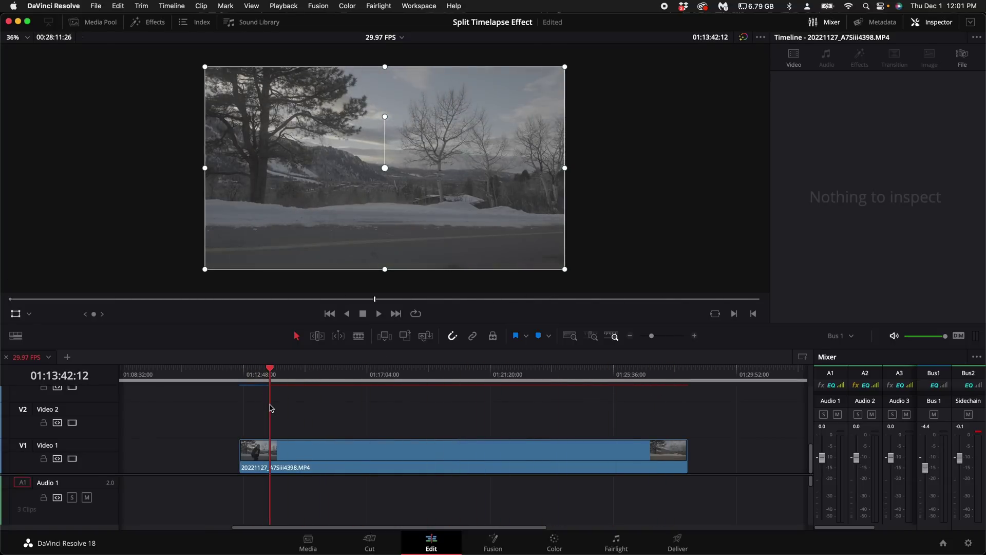
click(560, 546)
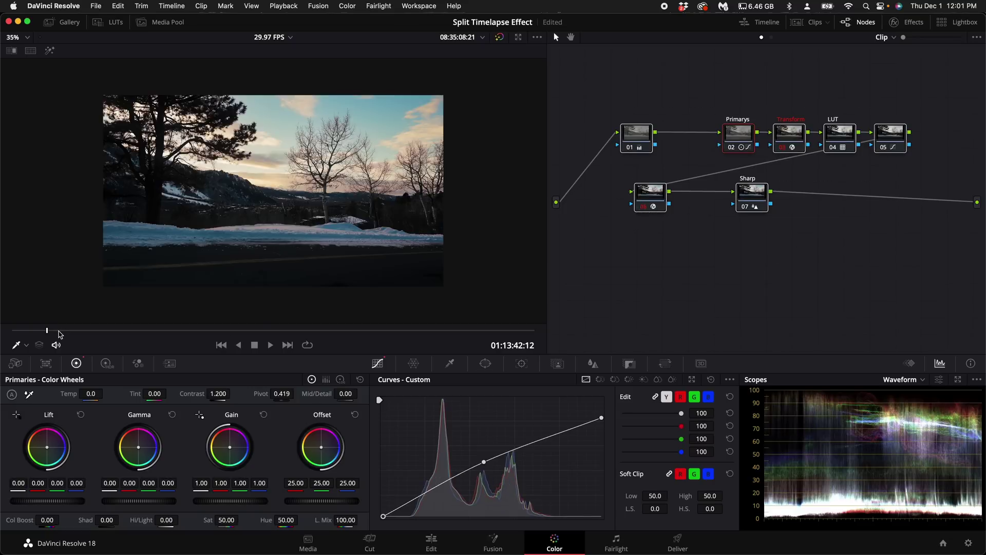
drag(59, 334, 265, 339)
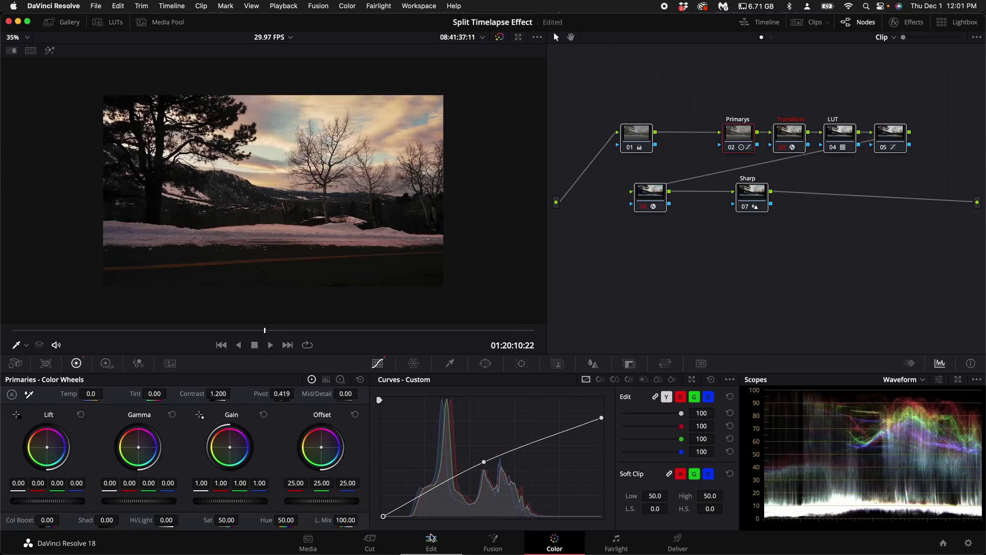
drag(271, 333, 499, 335)
click(444, 548)
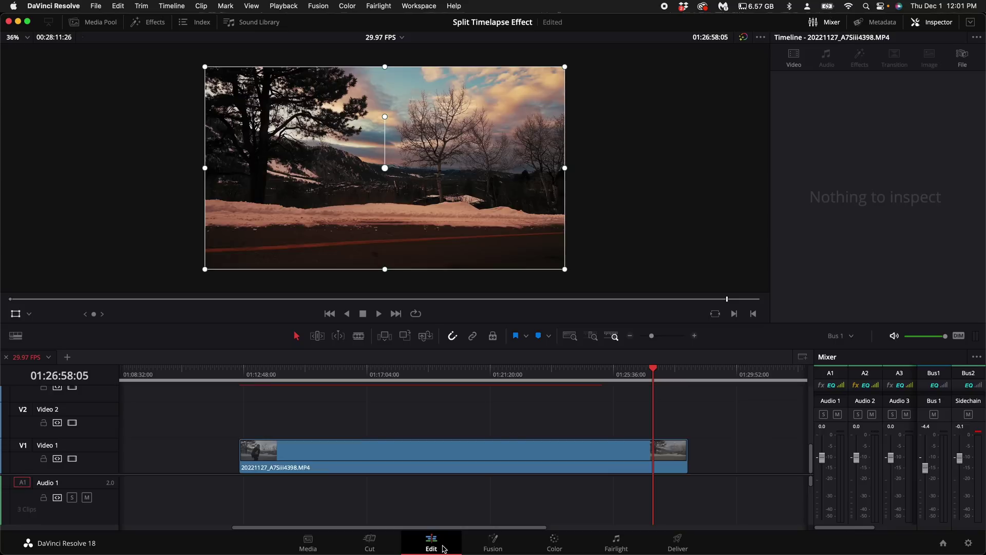
Step: Split the V1 time-lapse clip at 01:12:48, where the person stops moving
click(410, 456)
scroll(436, 378, up, 5)
click(441, 378)
key(space)
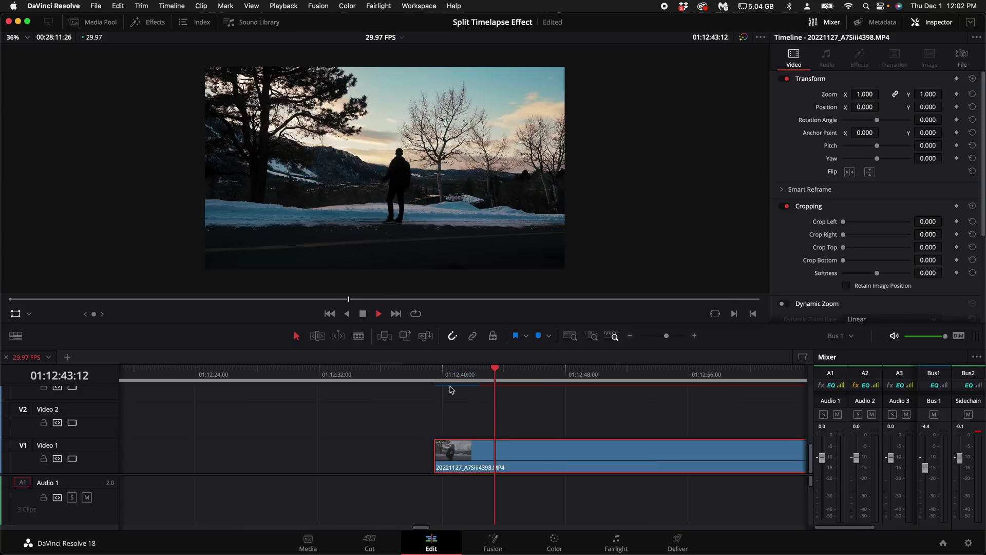
key(space)
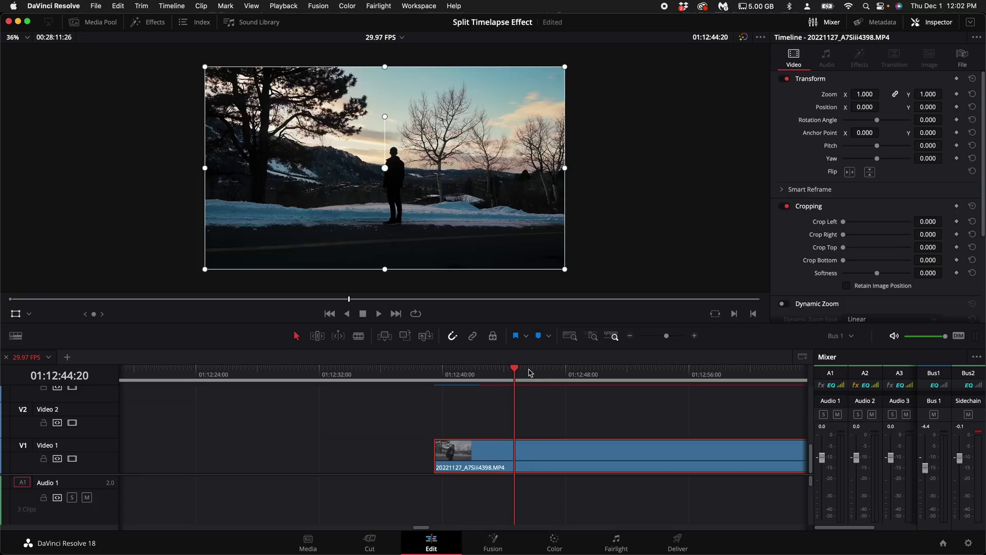
drag(532, 372, 544, 372)
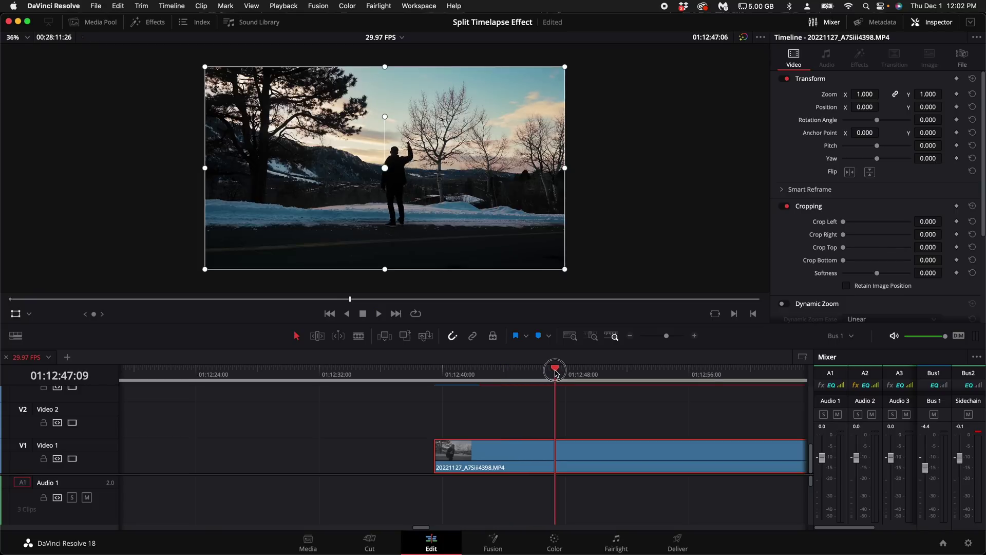
drag(556, 372, 570, 372)
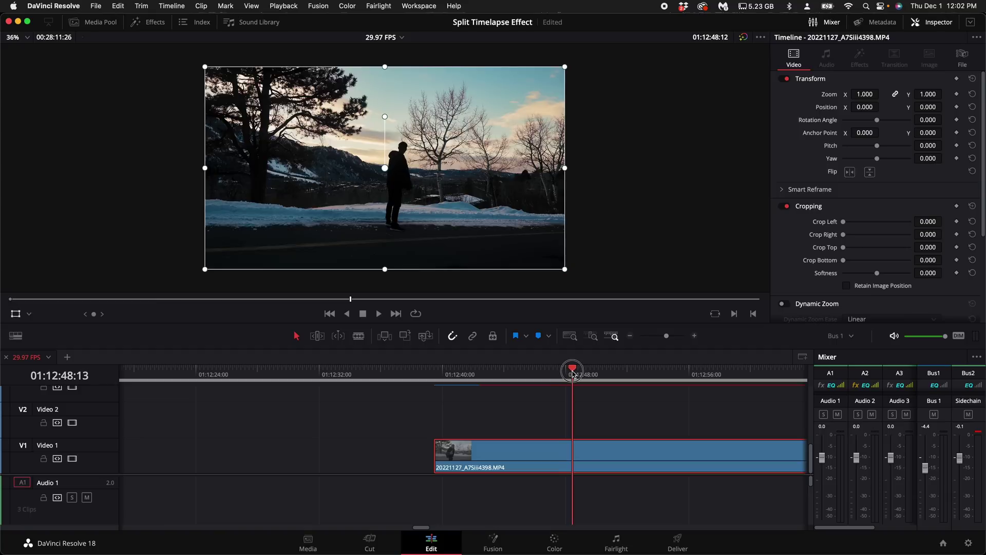
click(579, 451)
Step: Trim the second piece's head to 01:12:52, leaving a gap before it
key(a)
scroll(483, 390, right, 3)
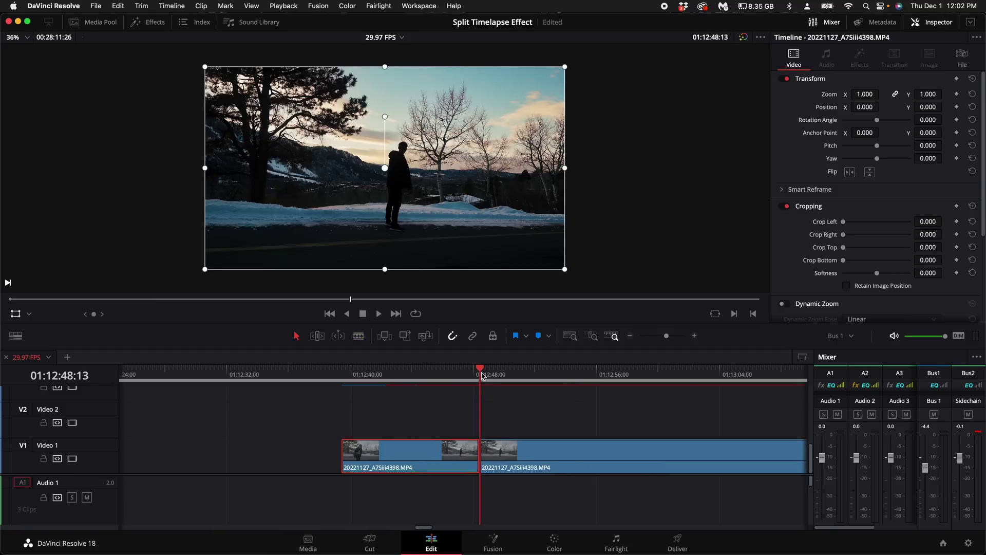
drag(484, 374, 535, 378)
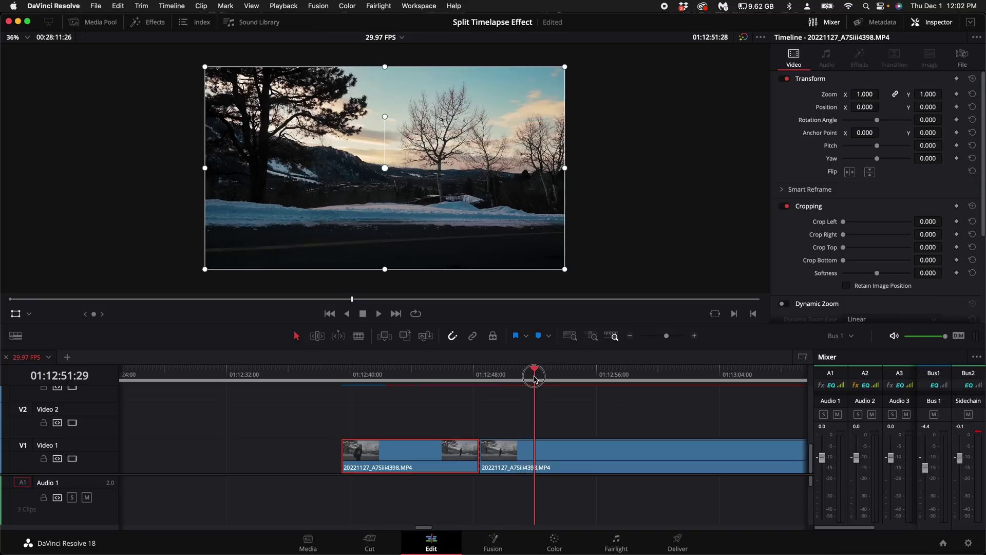
drag(489, 453, 537, 452)
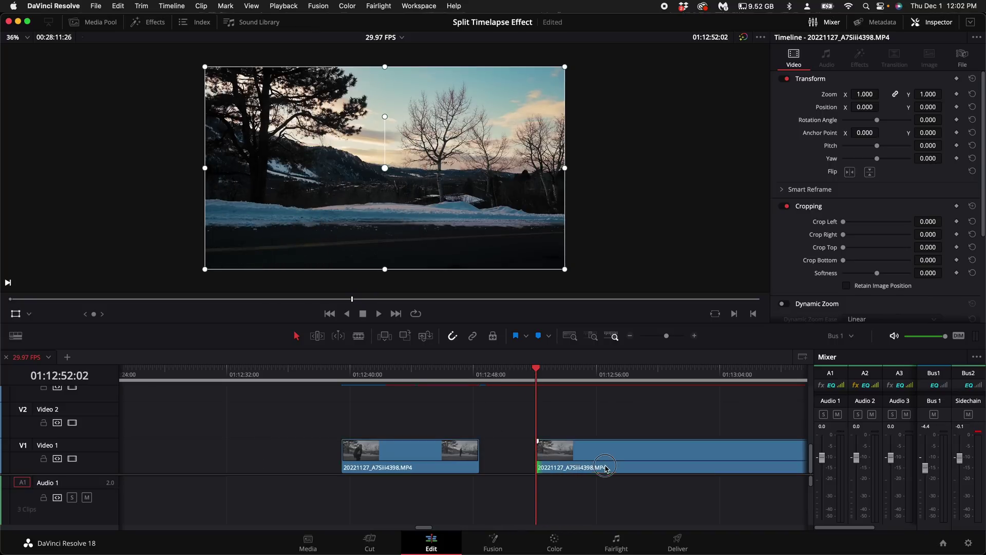
Step: Stack the trimmed piece on V2 at the clip start with opacity 44.27
drag(607, 466, 413, 416)
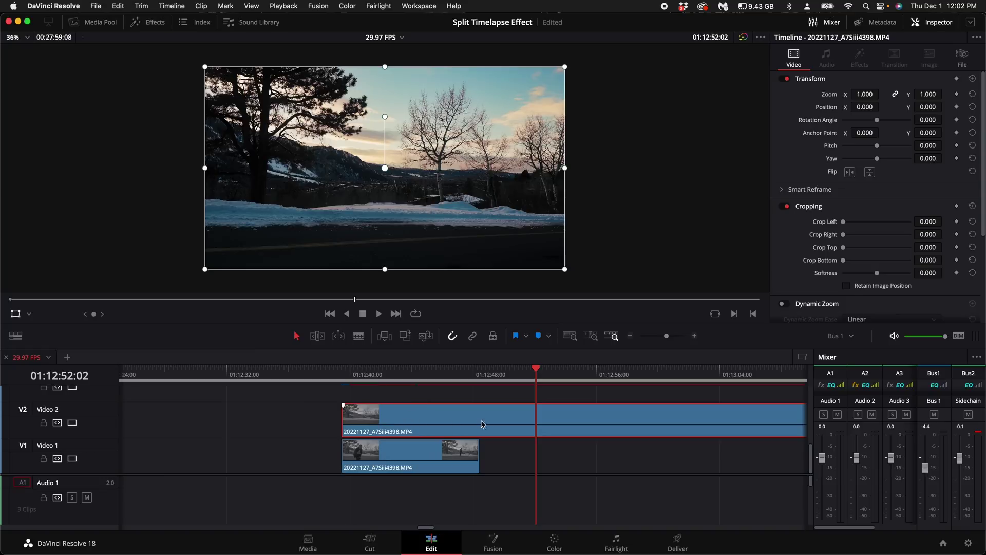
scroll(853, 226, down, 4)
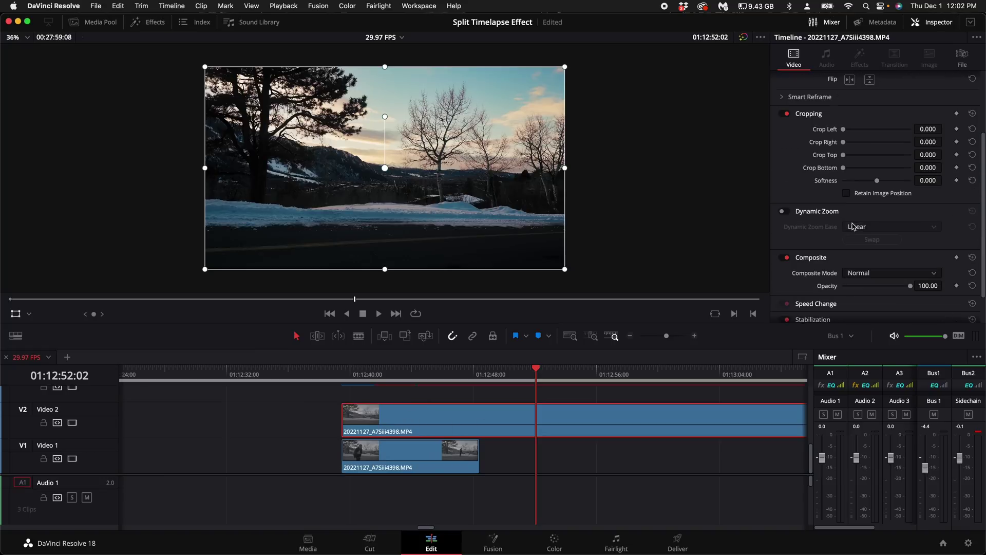
click(873, 286)
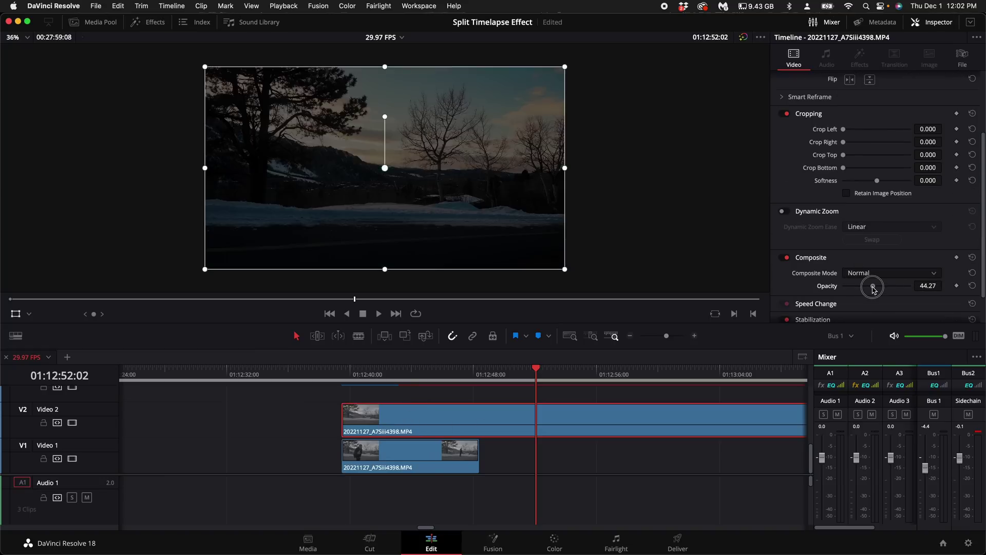
Step: Play back the stacked clips from the start to check the overlay
click(344, 381)
key(space)
click(696, 336)
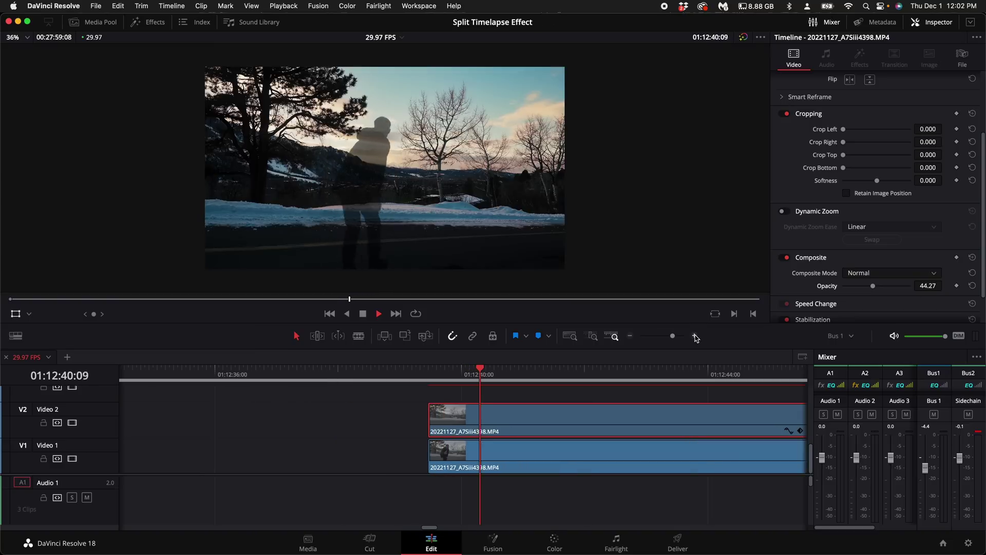
key(space)
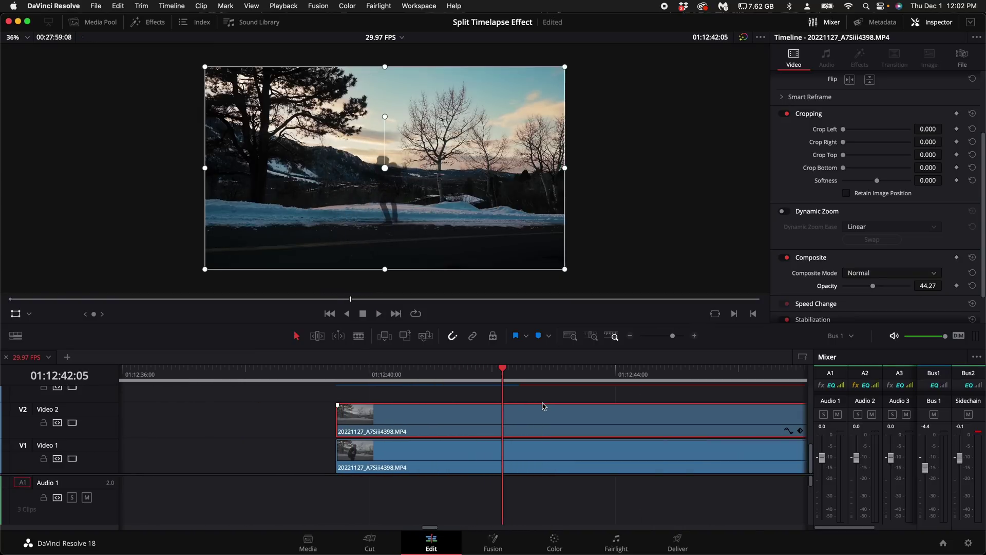
right_click(503, 418)
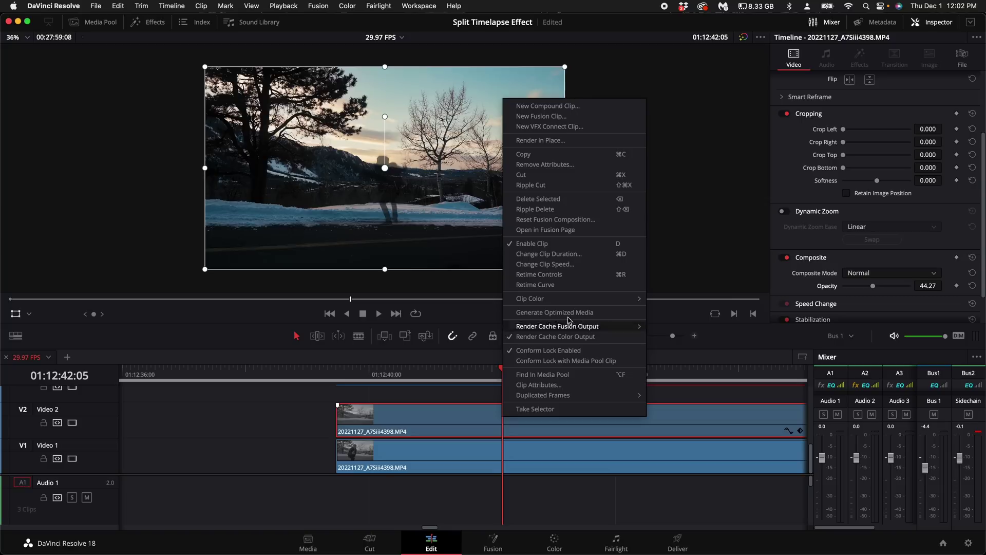
Step: Show retime controls on the V2 sky clip and add a speed point at the playhead
click(578, 279)
right_click(576, 446)
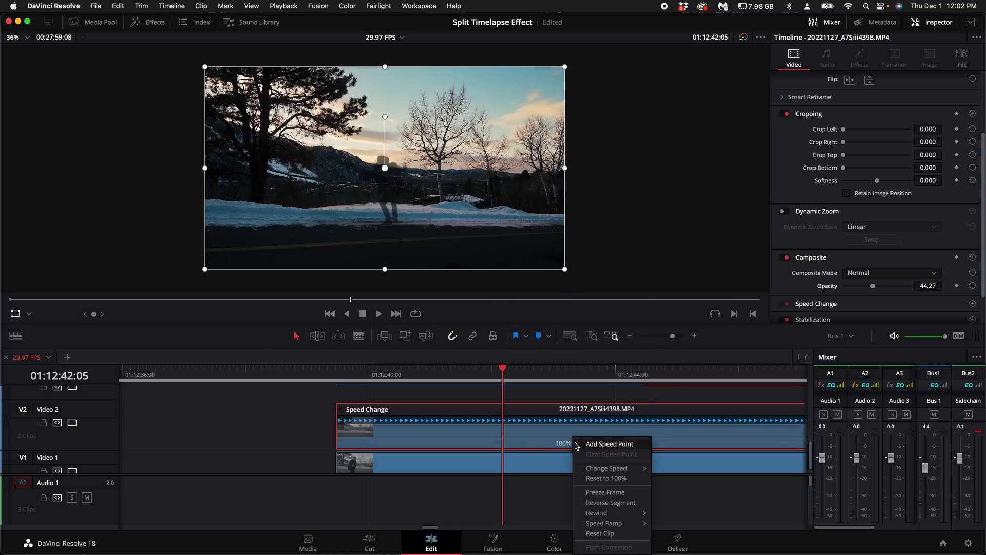
click(595, 445)
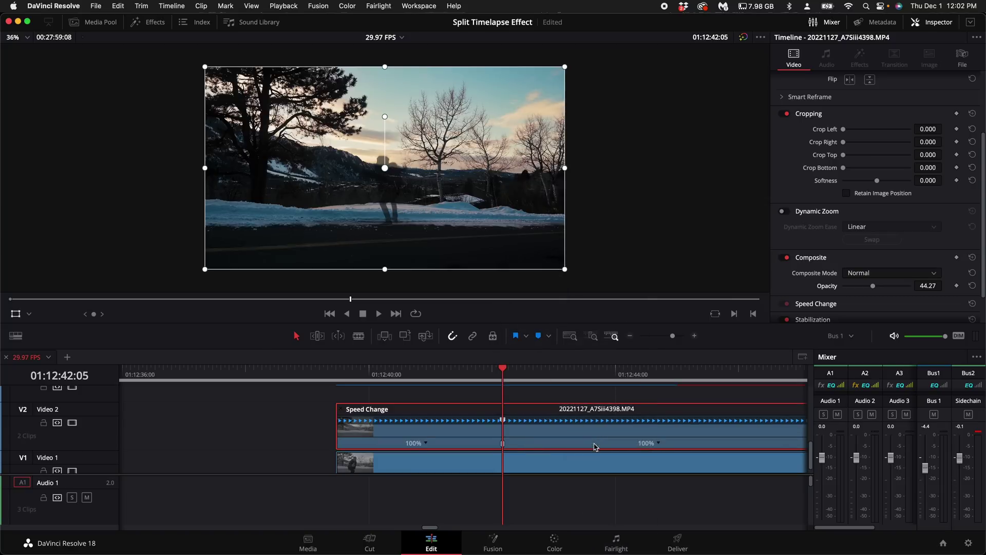
Step: Play the end of the sky clip and add a second speed point there
click(630, 337)
click(630, 337)
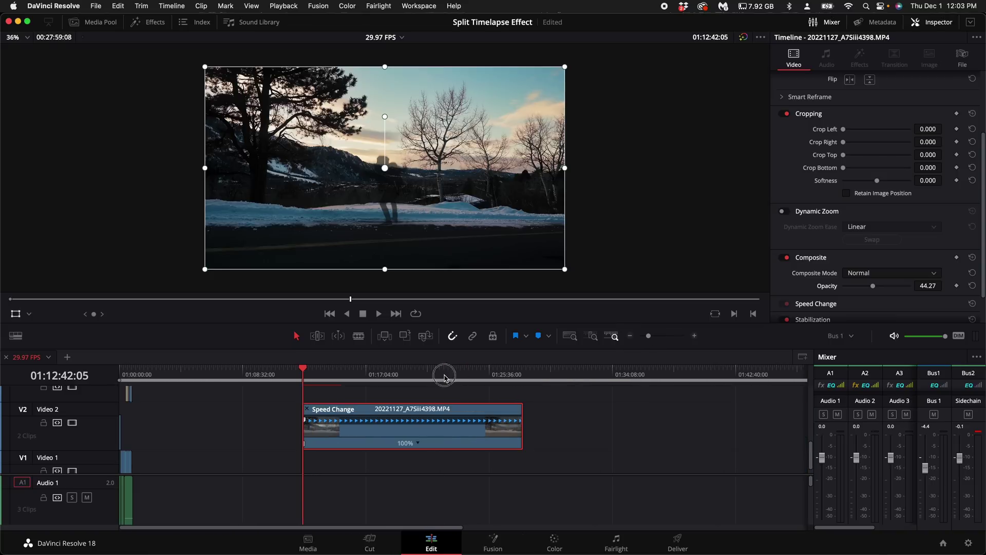
drag(444, 378, 516, 376)
key(super+equal)
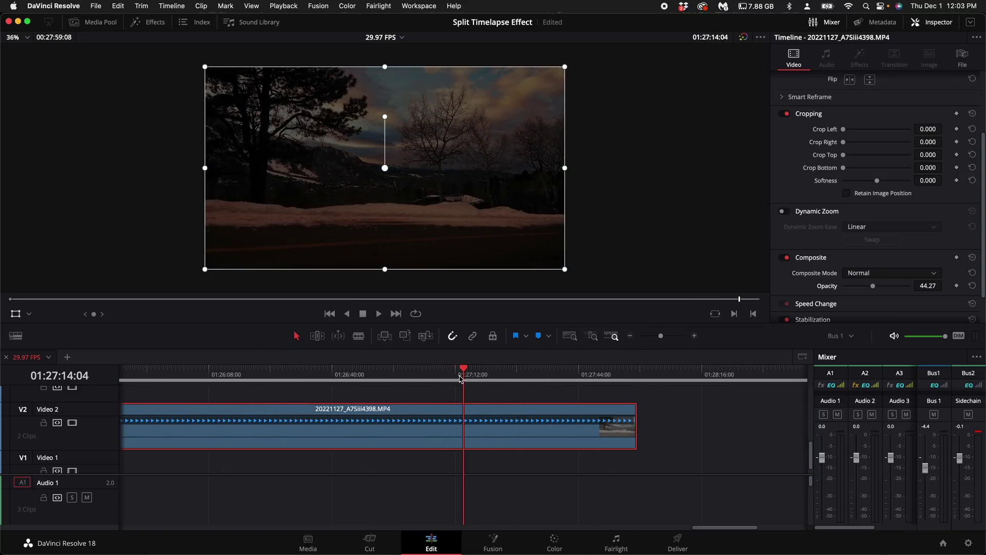
key(space)
drag(614, 373, 547, 378)
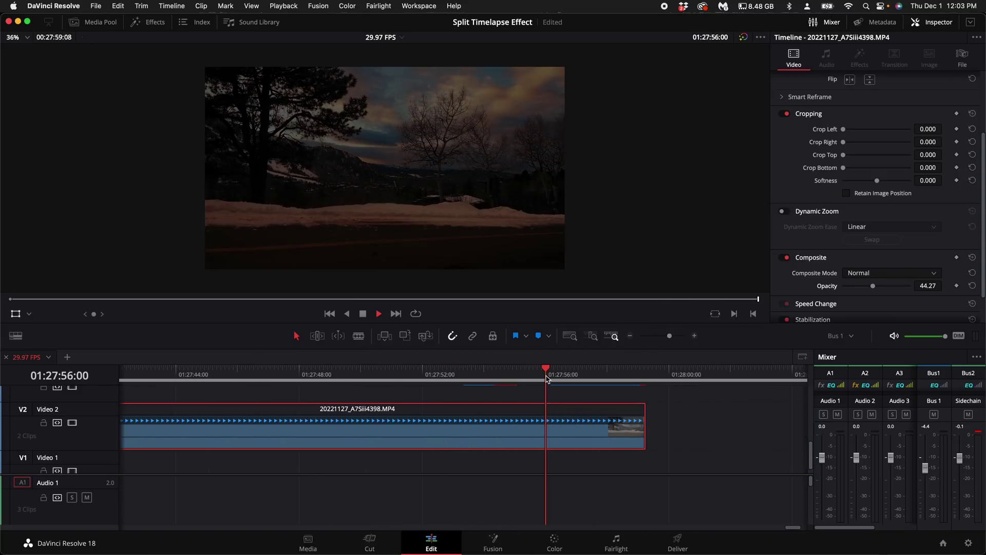
key(space)
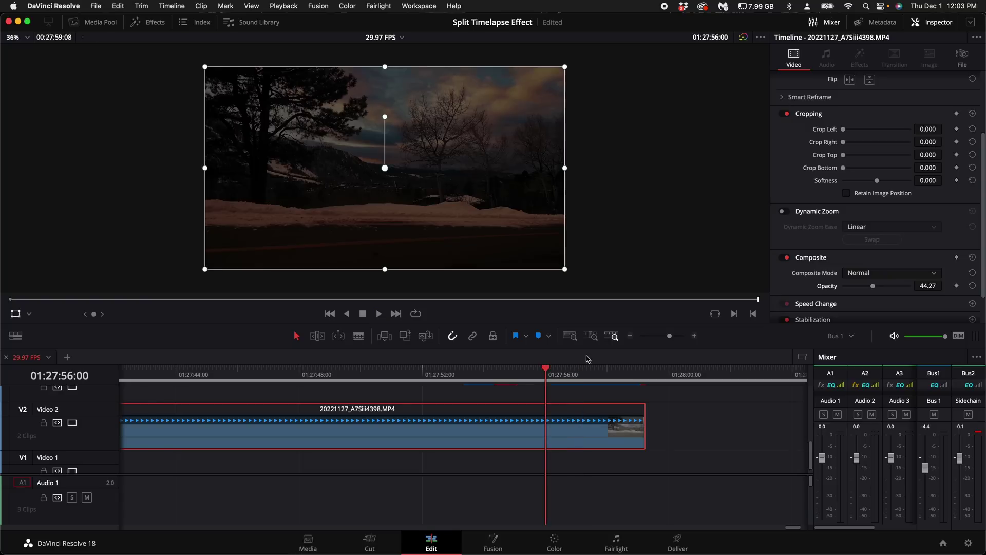
scroll(380, 437, down, 2)
click(350, 445)
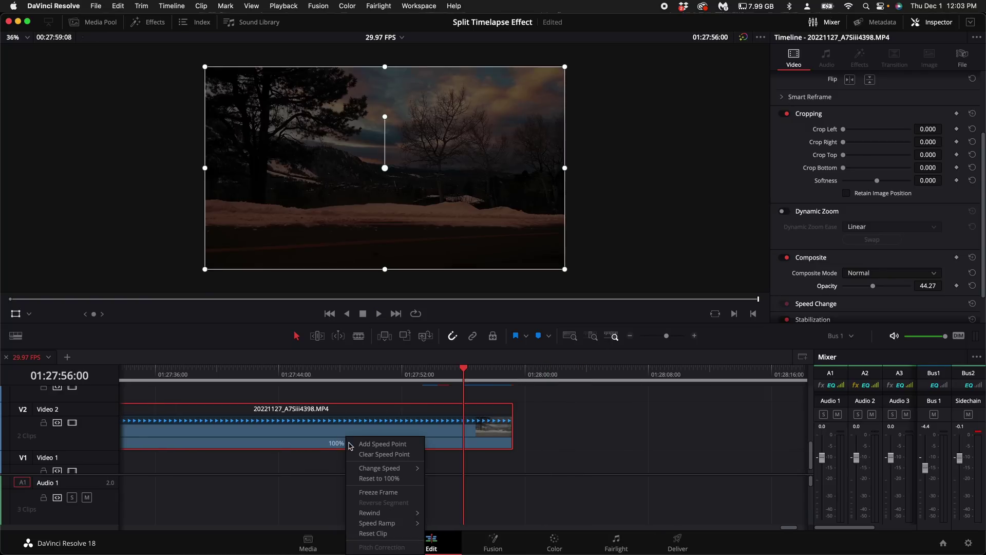
click(383, 444)
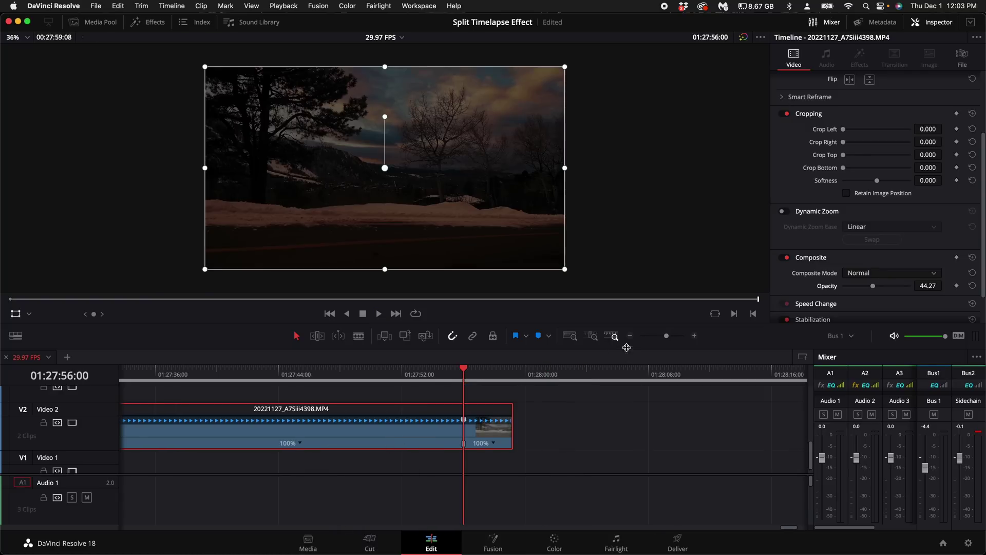
scroll(531, 434, left, 5)
Step: Drag the retime handle to speed up the sky clip's first section
drag(717, 419, 214, 430)
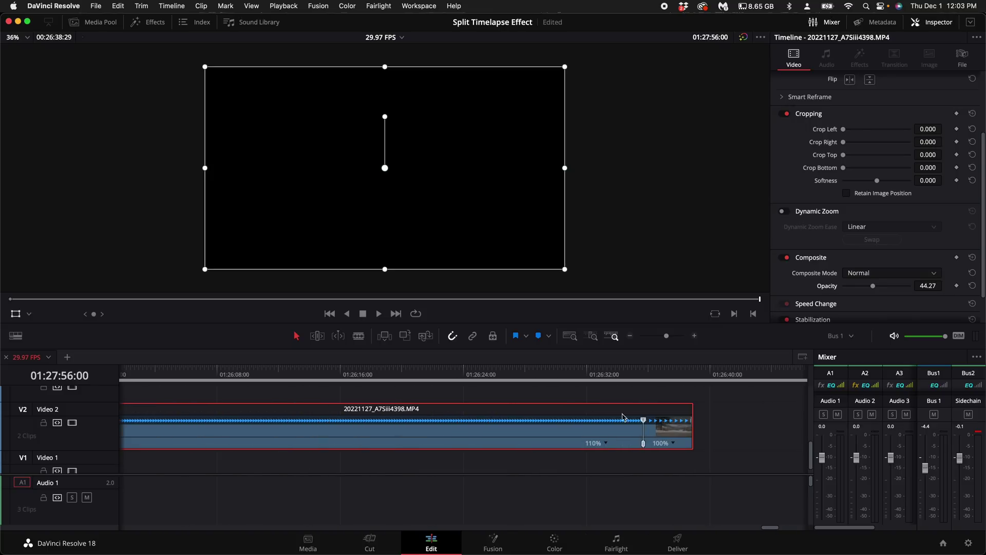
drag(645, 422, 382, 420)
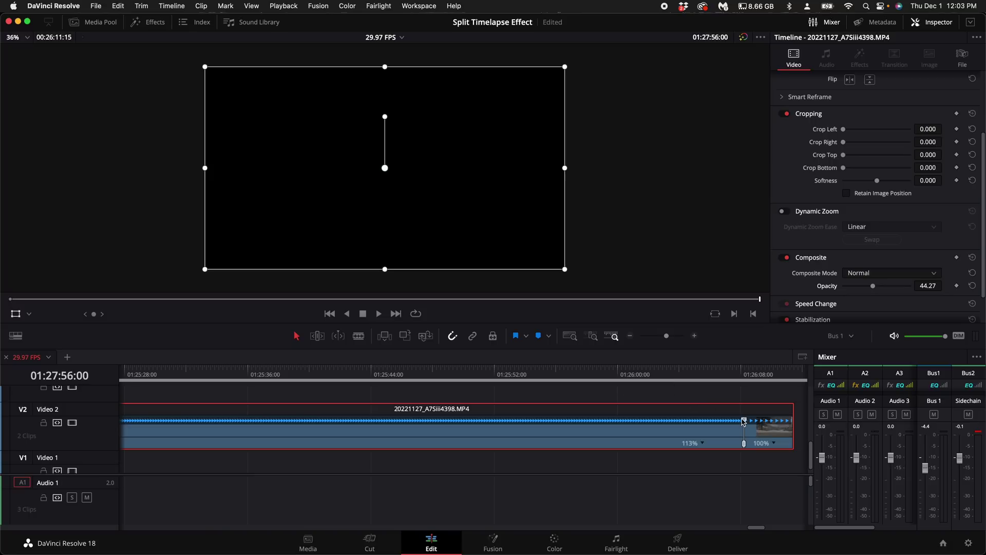
drag(743, 421, 671, 422)
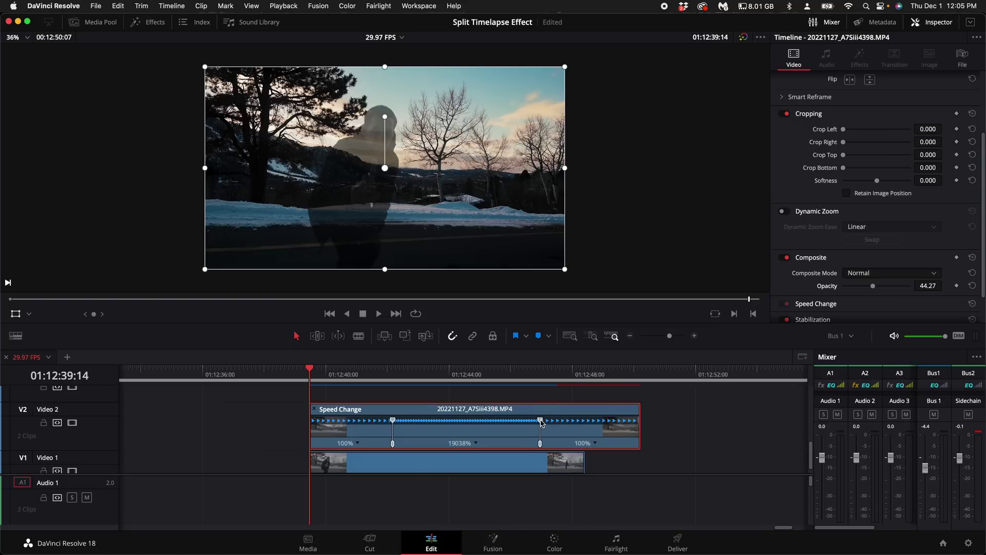
Step: Set the fast section to 18156%, play it back, and trim the sky clip's end
drag(541, 380, 544, 379)
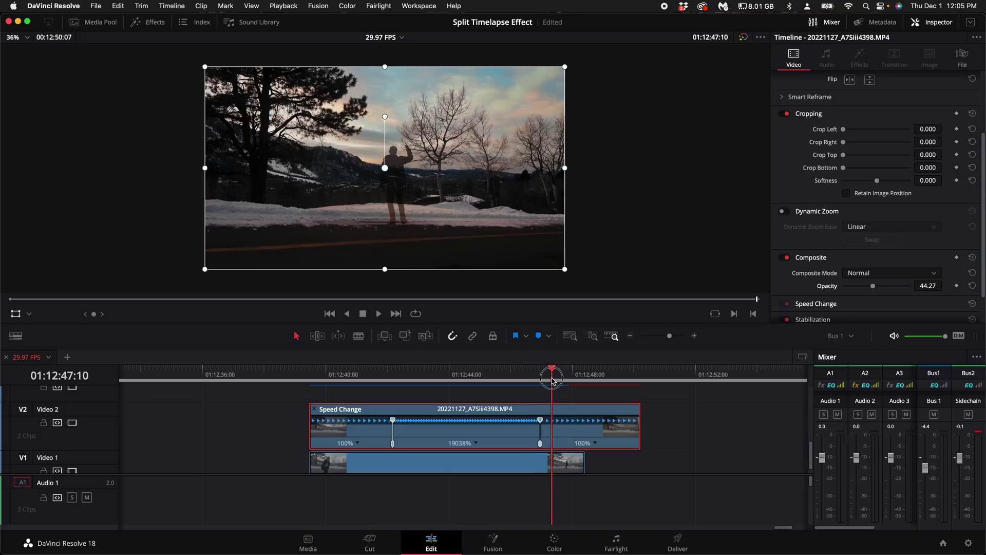
click(695, 337)
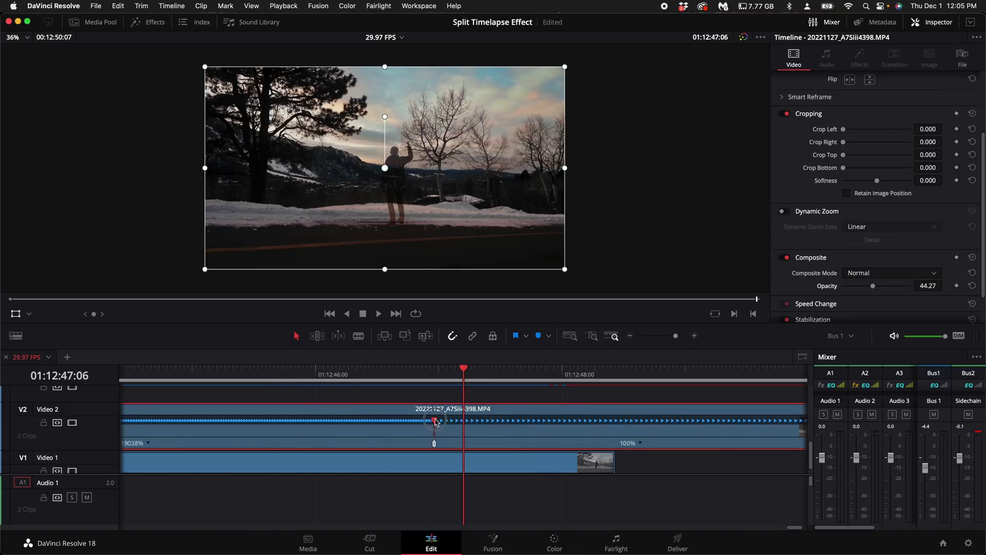
drag(435, 422, 464, 422)
key(slash)
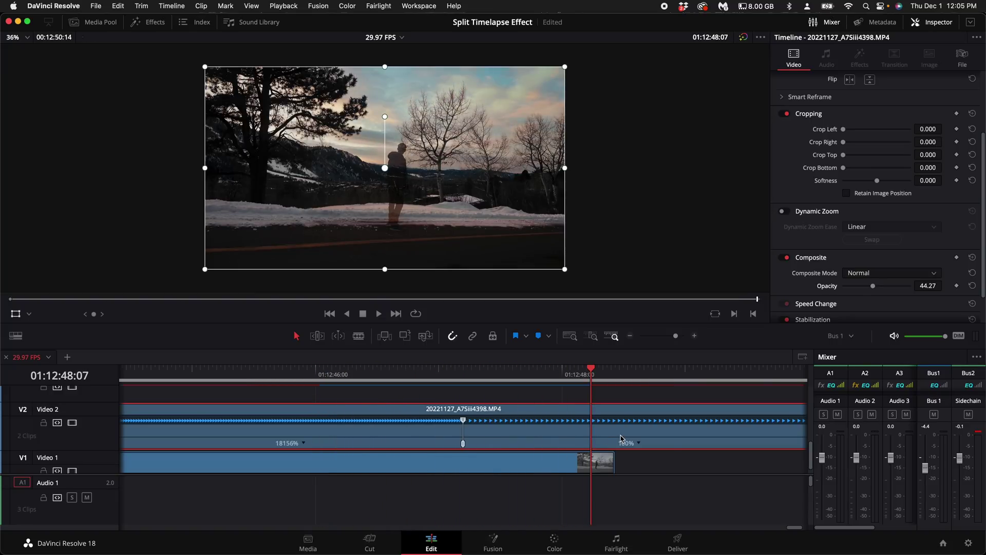
drag(621, 440, 625, 439)
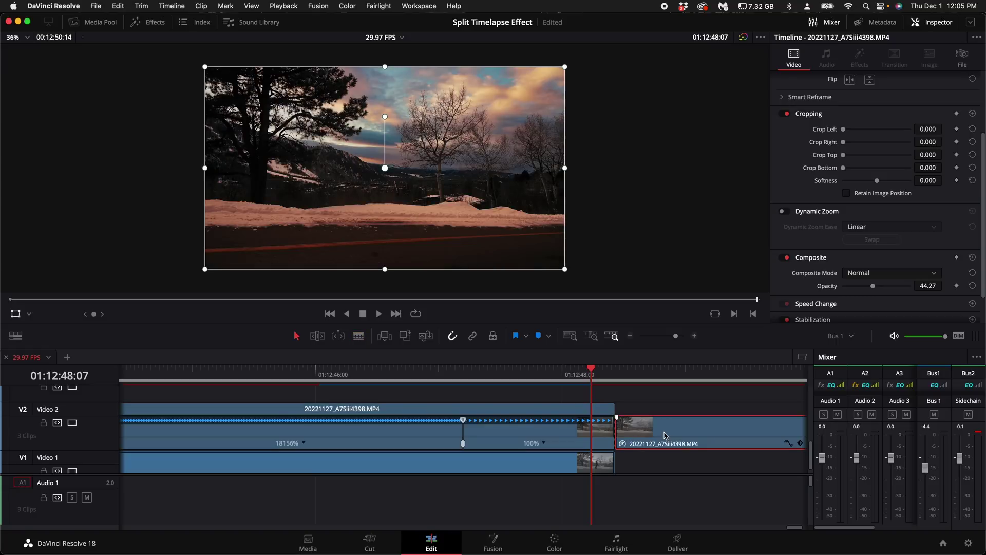
Step: Reset the V2 sky clip's opacity to 100
click(630, 336)
click(500, 426)
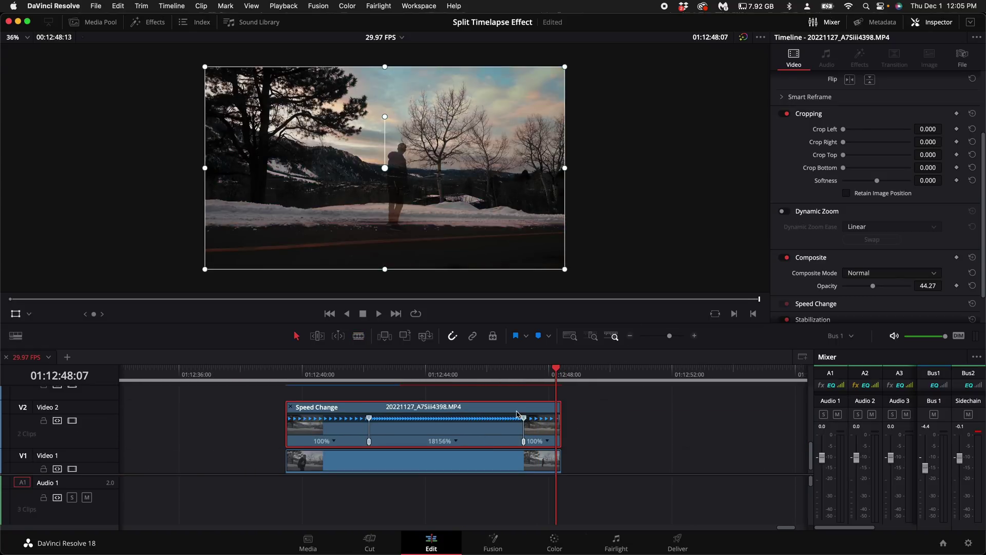
double_click(874, 286)
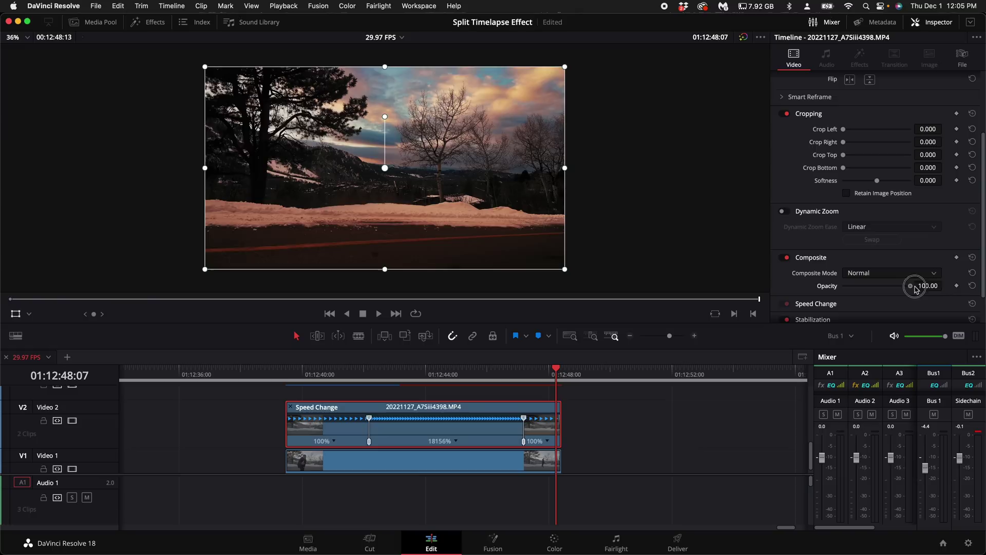
Step: Combine both stacked clips into Fusion Clip 3 and open it on the Fusion page
scroll(481, 442, down, 1)
drag(637, 406, 473, 459)
right_click(471, 459)
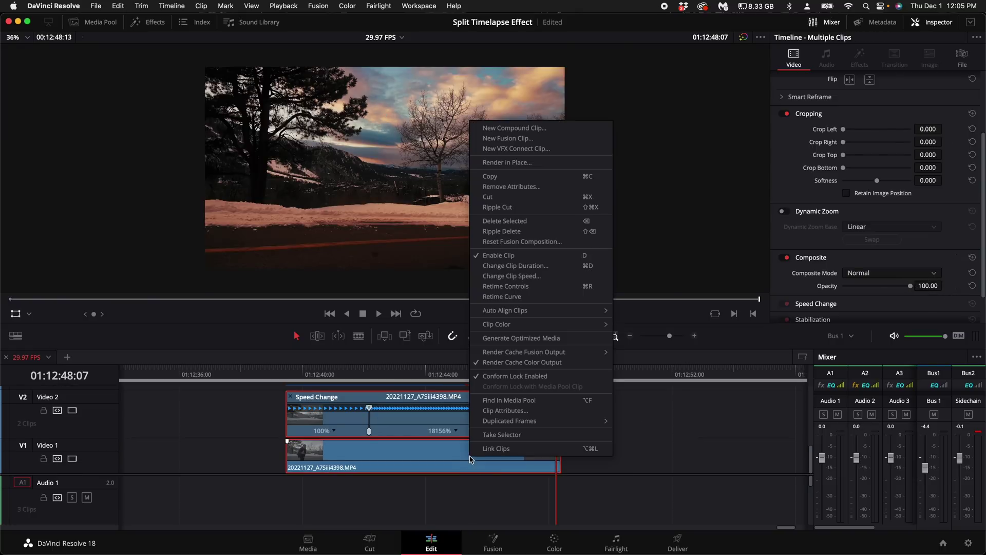
click(546, 138)
click(406, 370)
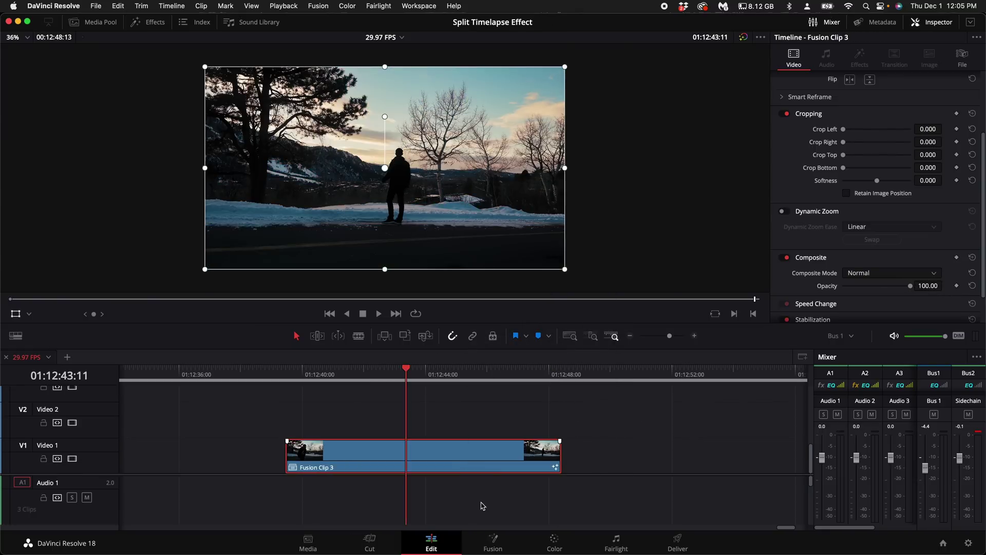
click(494, 541)
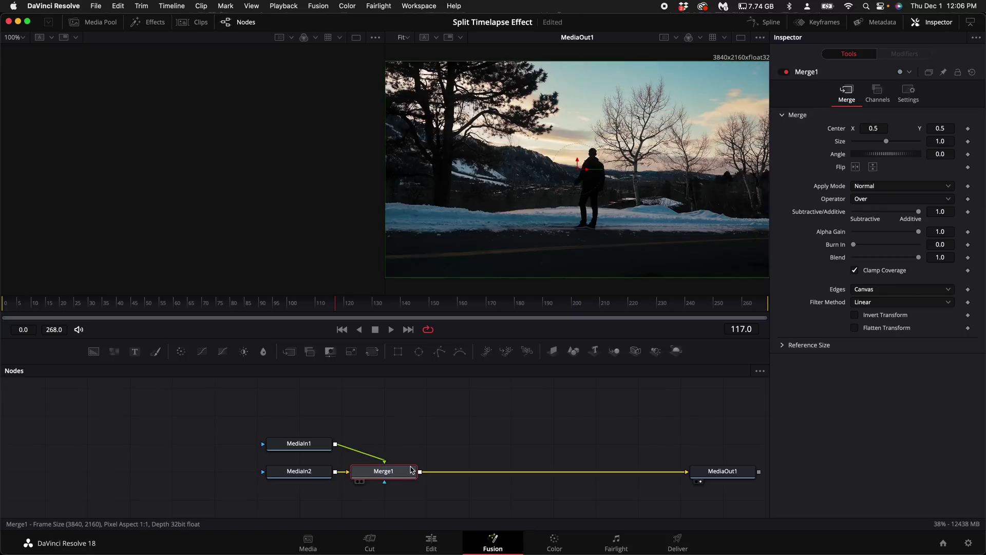
Step: Switch to a single enlarged viewer and move MediaIn1 up and left in the Nodes panel
key(ctrl+shift+1)
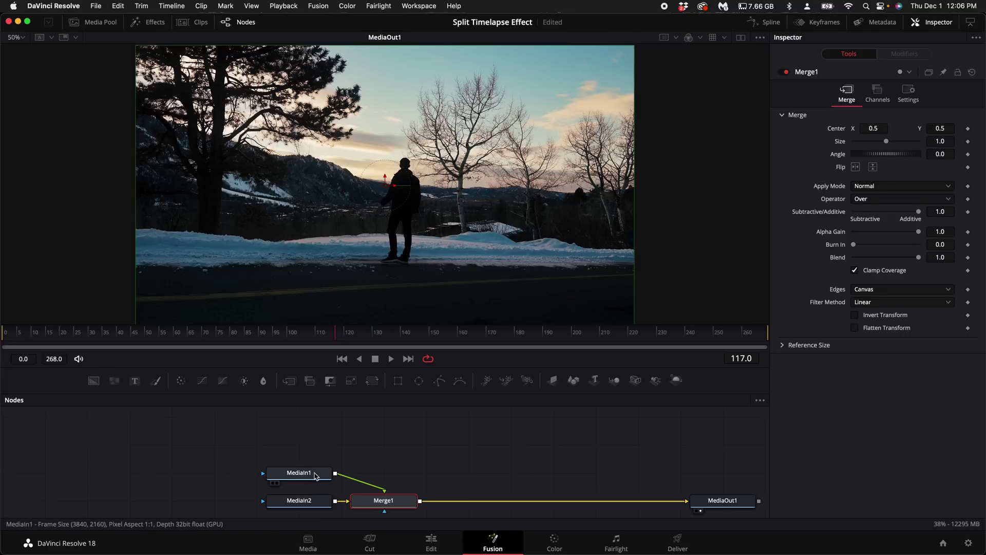
drag(311, 476, 282, 447)
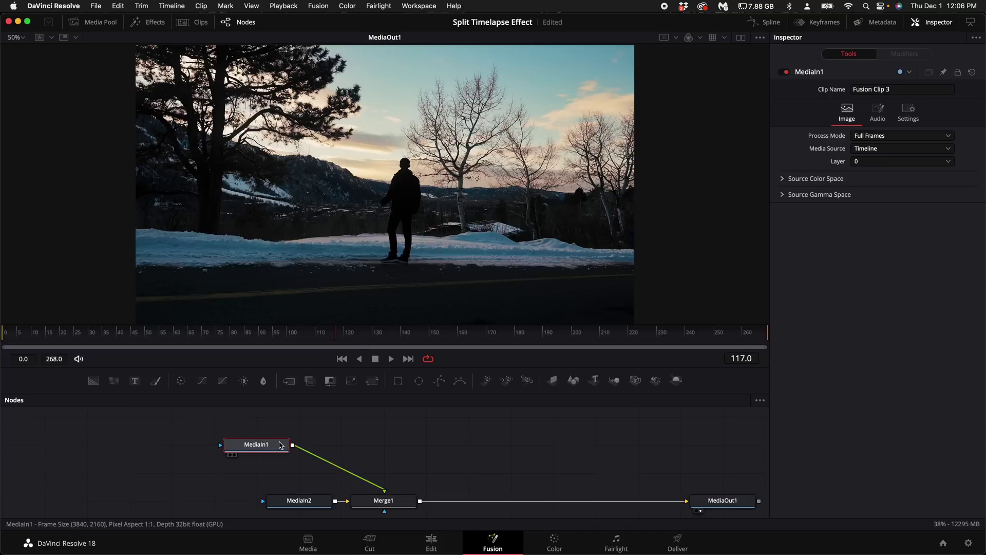
Step: Add an inverted Luma Keyer after MediaIn1, view it, and lower its High threshold to 0.55
key(shift+space)
text(luma)
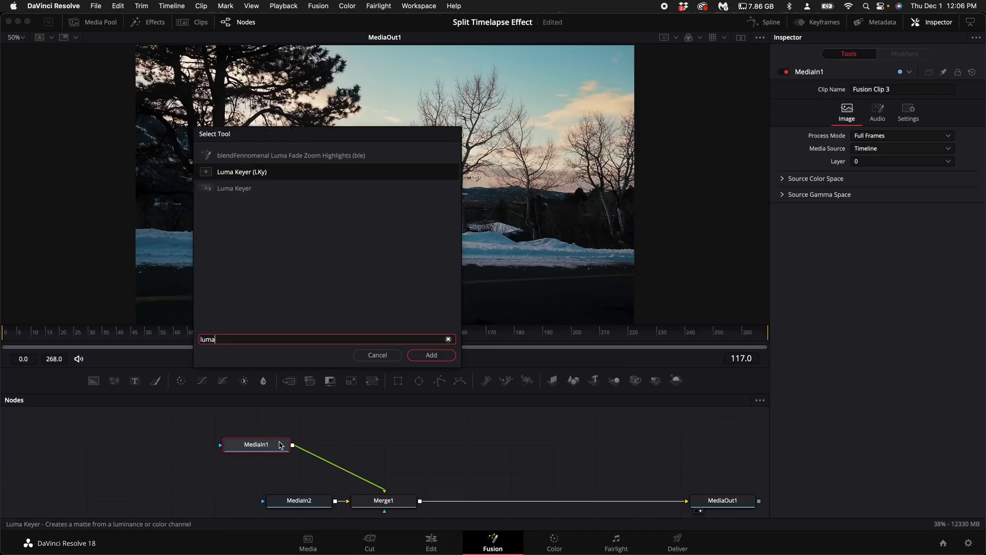
key(Return)
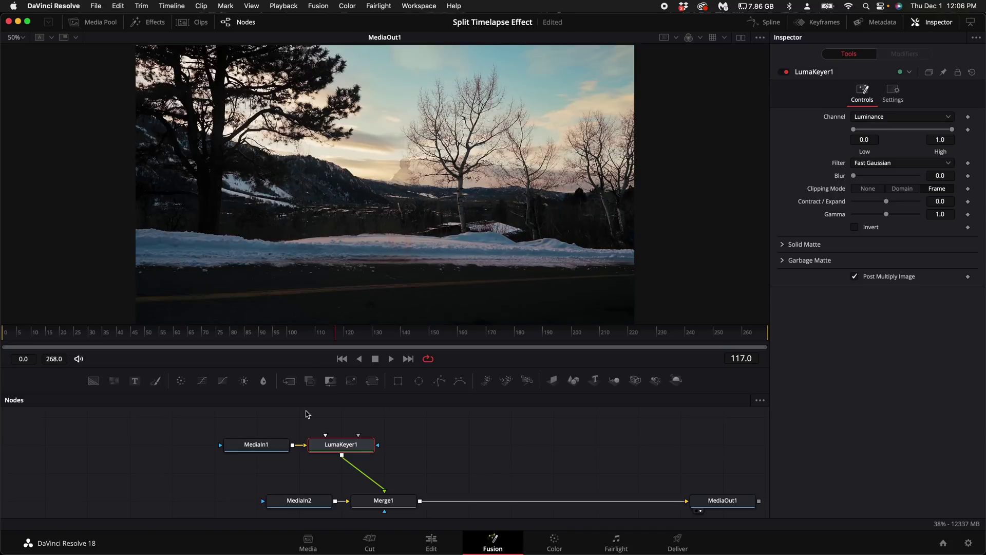
drag(362, 452, 385, 197)
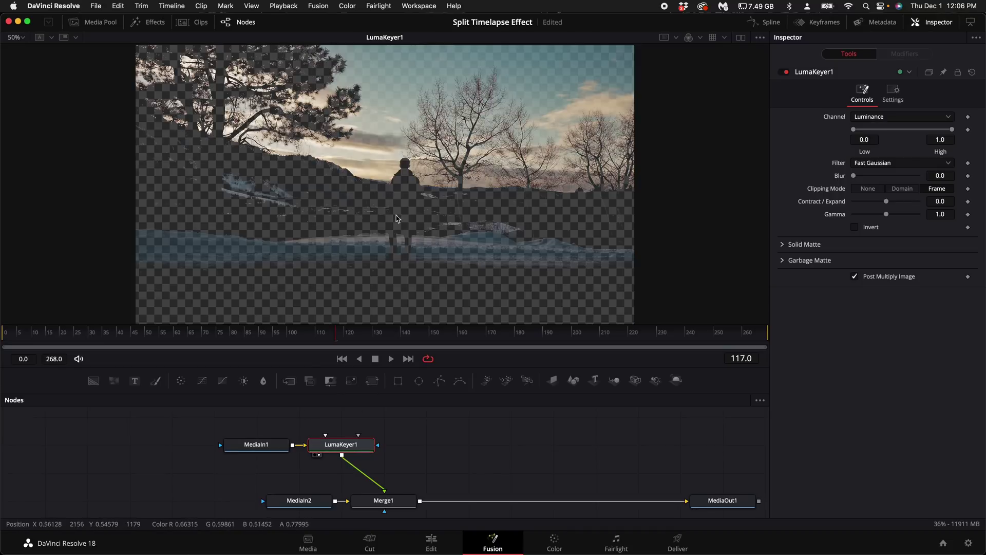
click(855, 228)
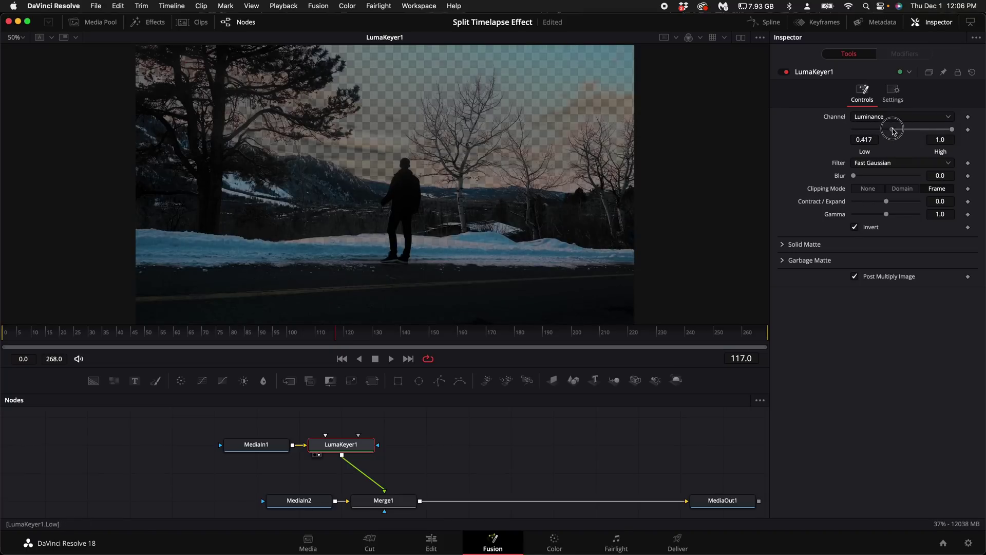
drag(953, 130, 914, 134)
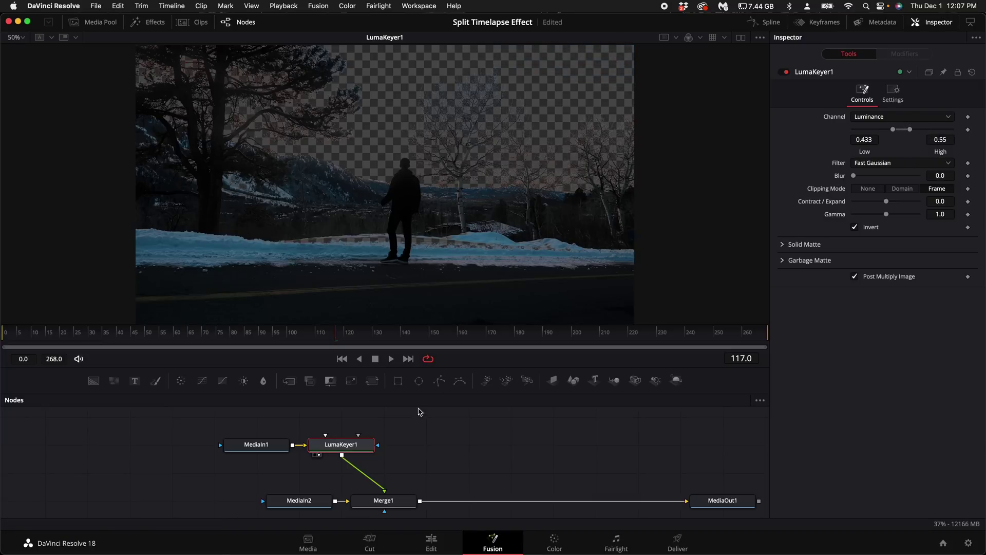
Step: Add a polygon mask to LumaKeyer1, outlining the treeline past the right frame edge
click(441, 383)
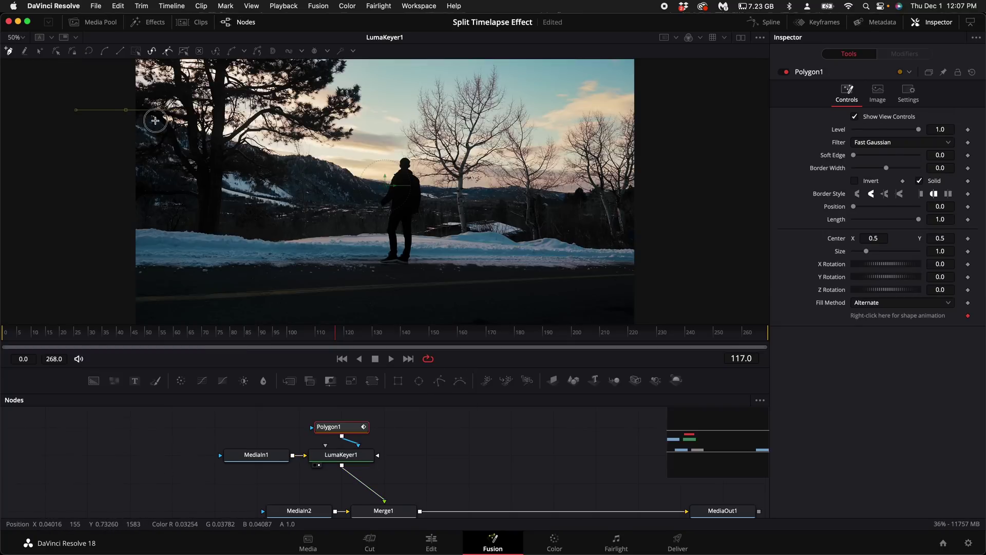
click(186, 134)
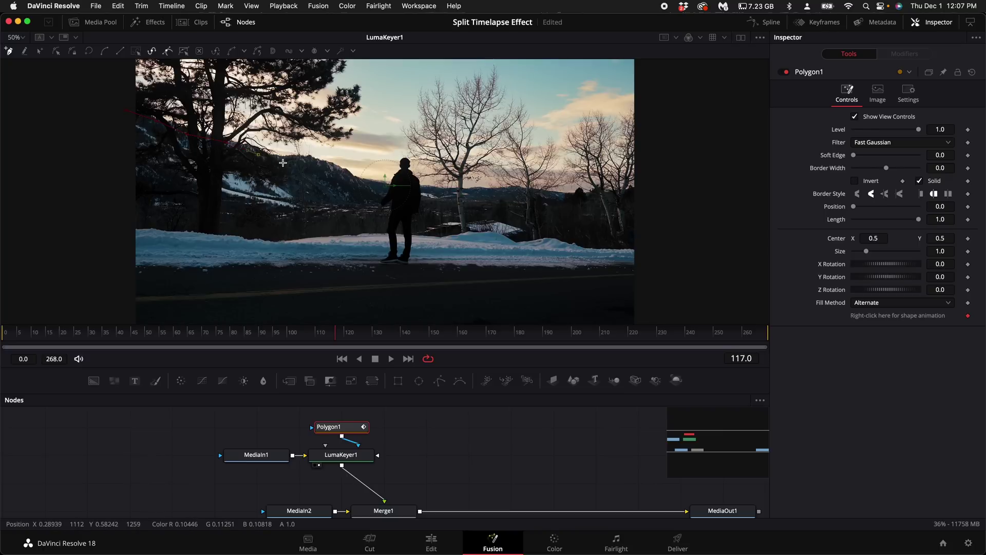
click(548, 193)
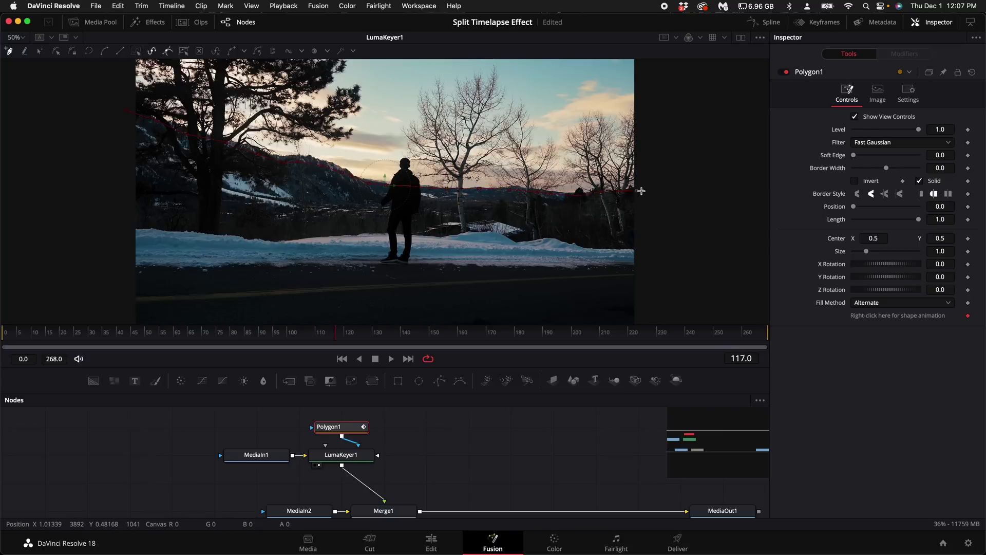
scroll(418, 154, up, 5)
click(658, 270)
Step: Close the polygon over the sky, expand the matte slightly, and lower gamma to 0.859
click(663, 110)
click(641, 63)
click(271, 73)
click(85, 78)
click(126, 193)
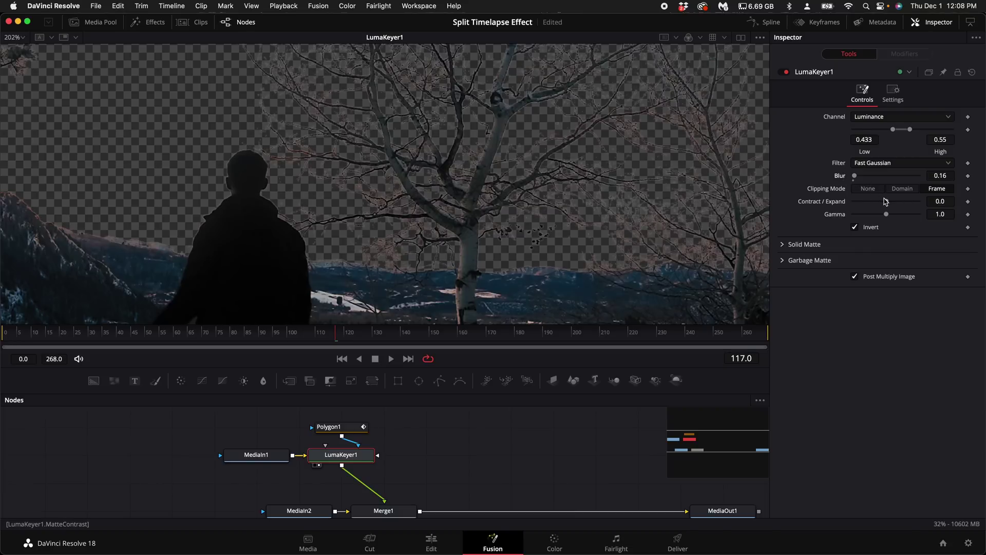
drag(886, 201, 894, 202)
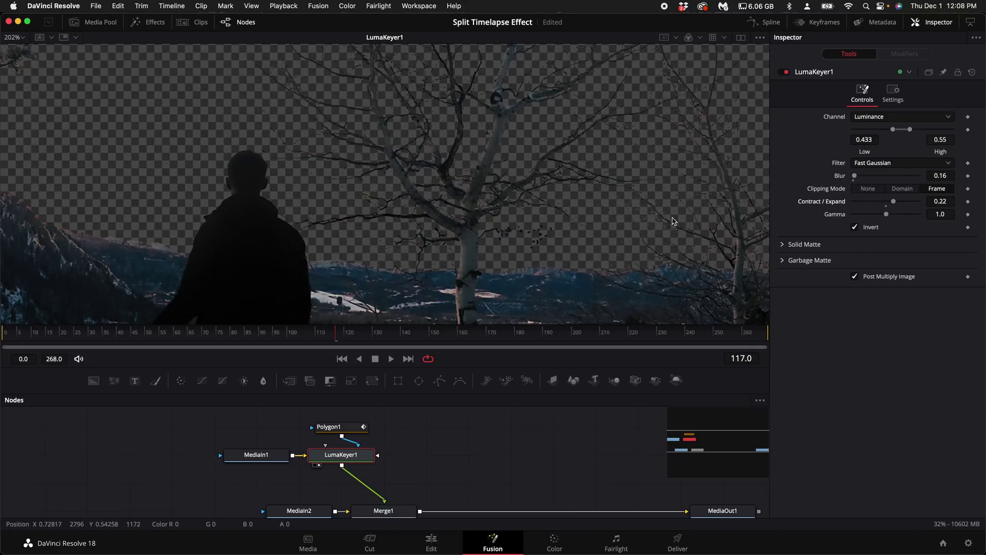
drag(886, 215, 882, 214)
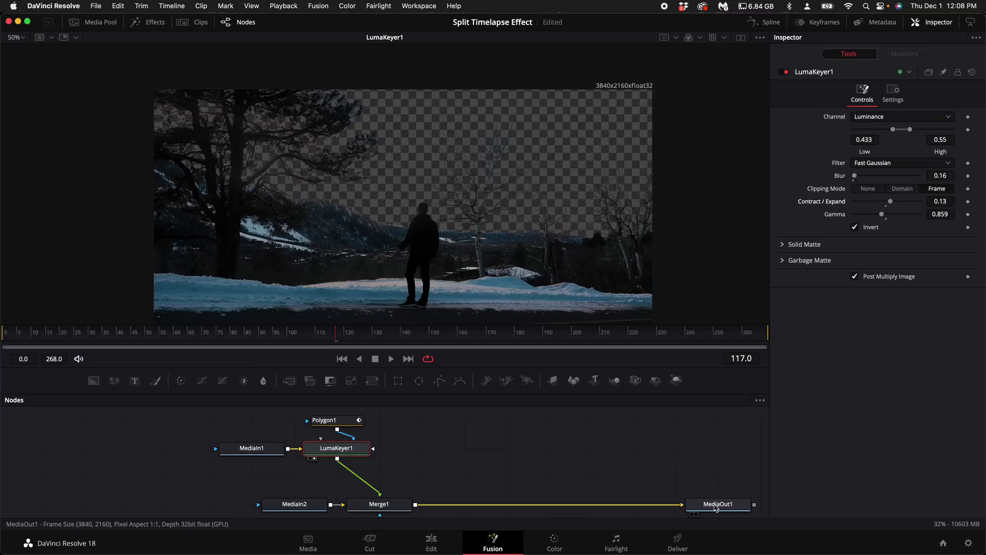
Step: Show MediaOut1 in the viewer and paste a MediaIn2 copy above the merges
drag(719, 509, 531, 297)
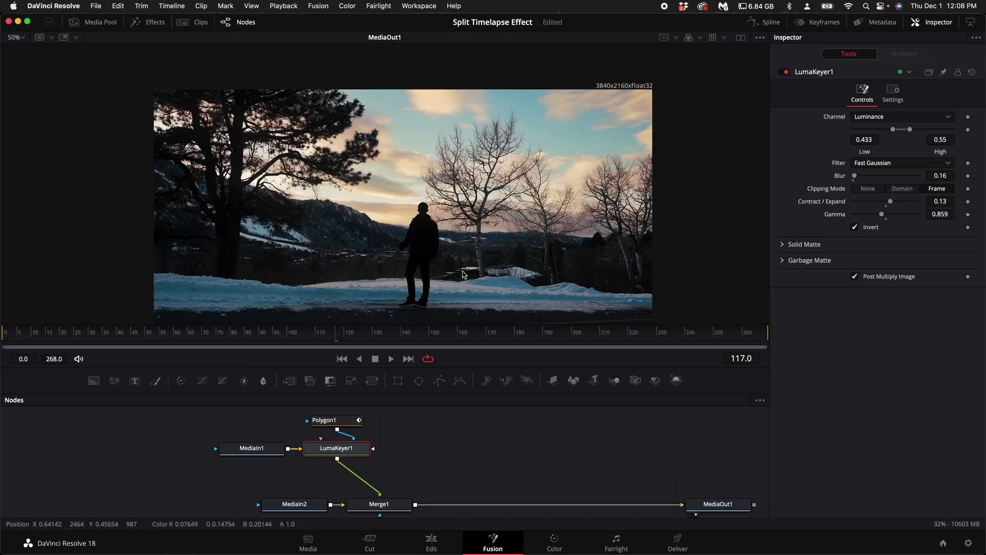
scroll(530, 297, down, 2)
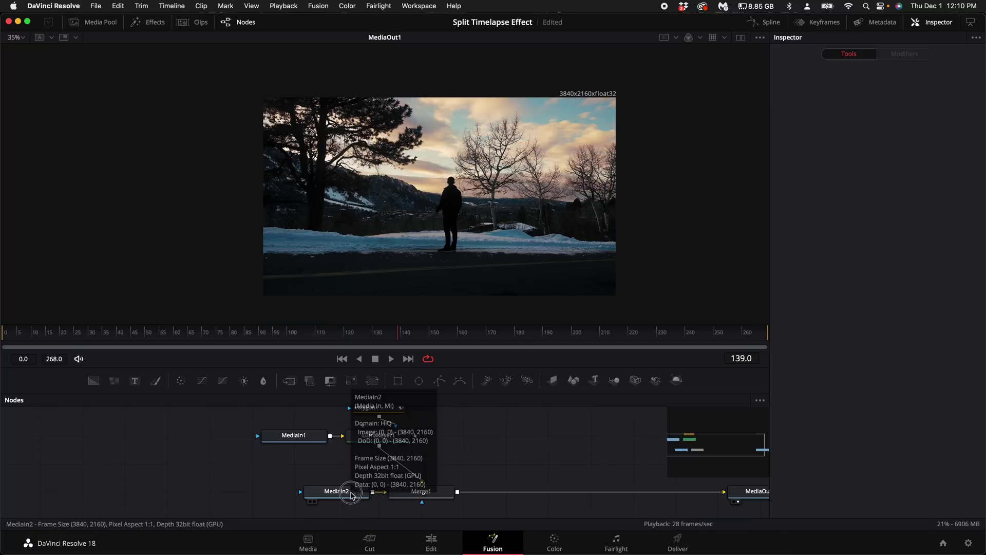
click(293, 492)
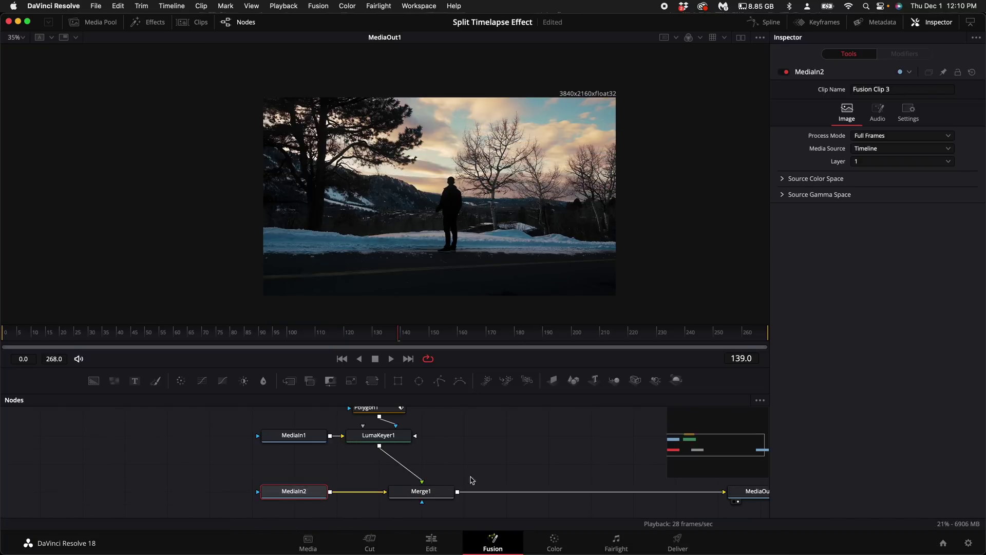
key(ctrl+v)
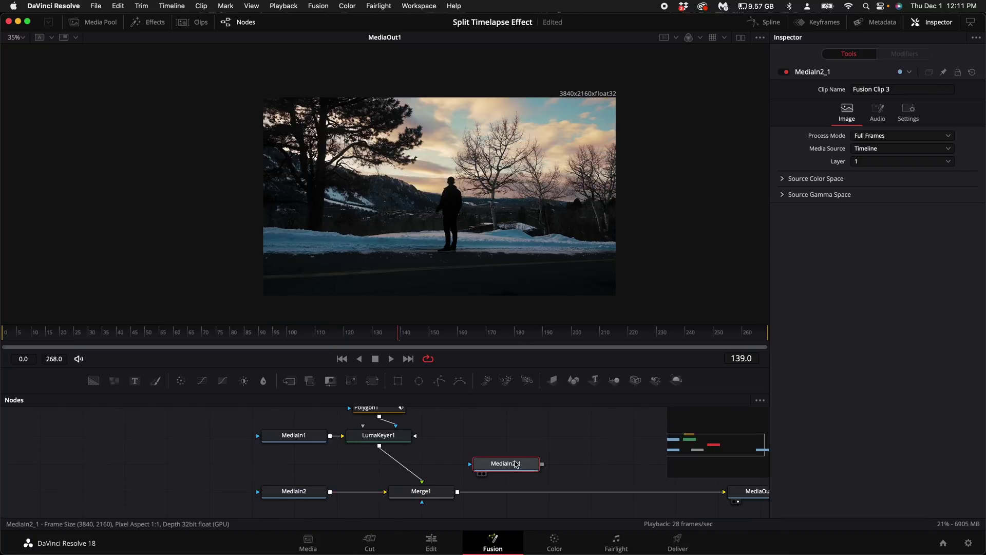
drag(506, 462, 548, 435)
Step: Insert Merge1_1 after Merge1 and feed MediaIn2_1 into its foreground
click(435, 491)
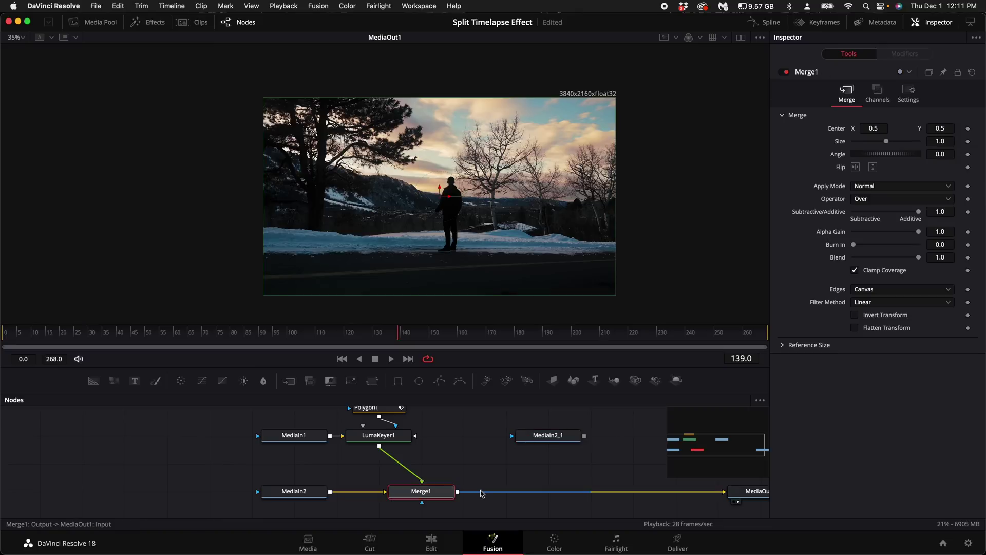
key(ctrl+v)
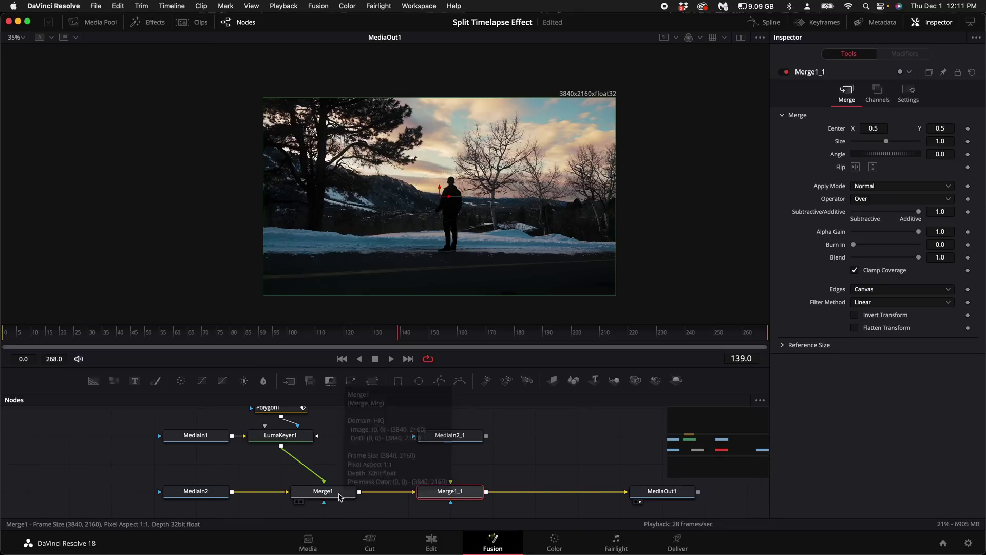
click(662, 491)
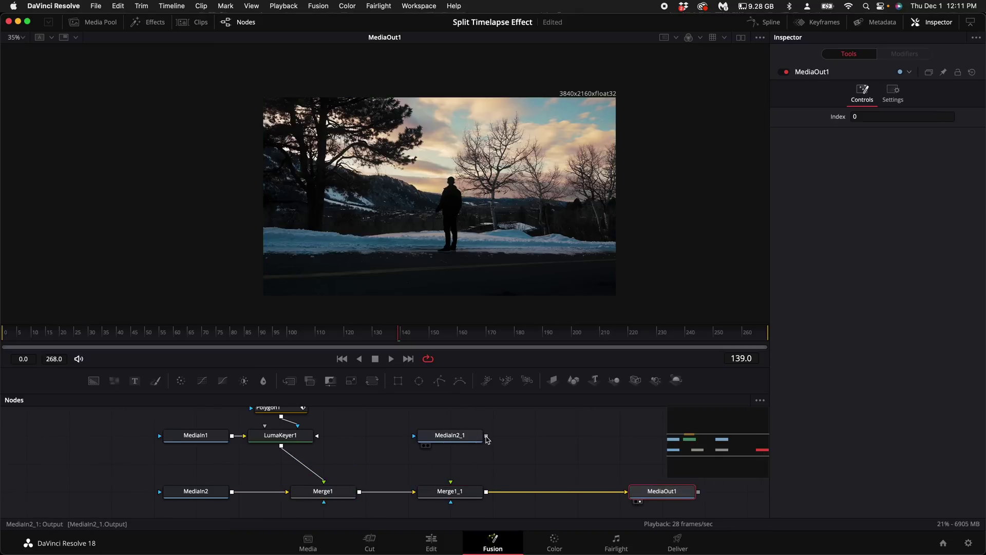
drag(486, 437, 452, 491)
Step: Flip the sky copy vertically in Merge1_1 and add a Rectangle mask to MediaIn2_1
click(452, 495)
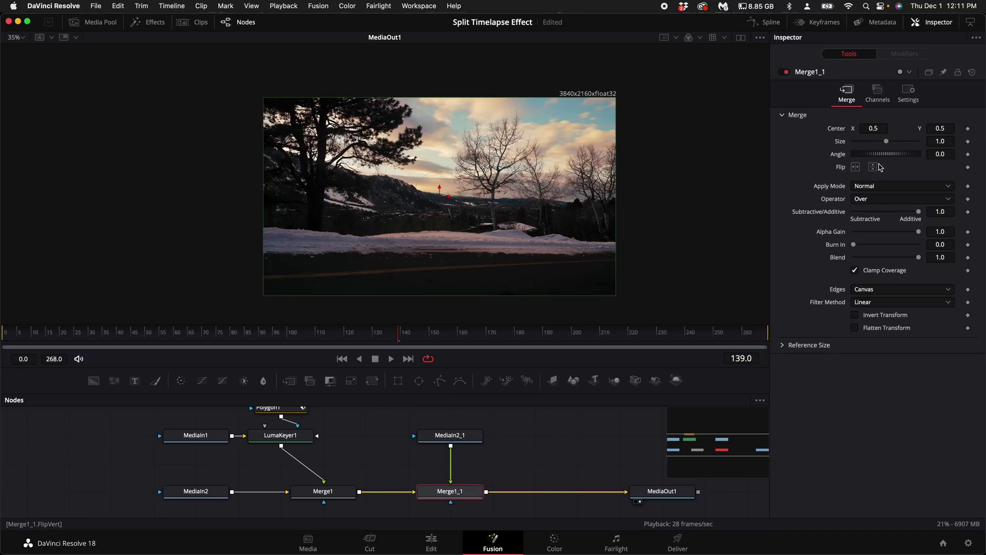
click(873, 168)
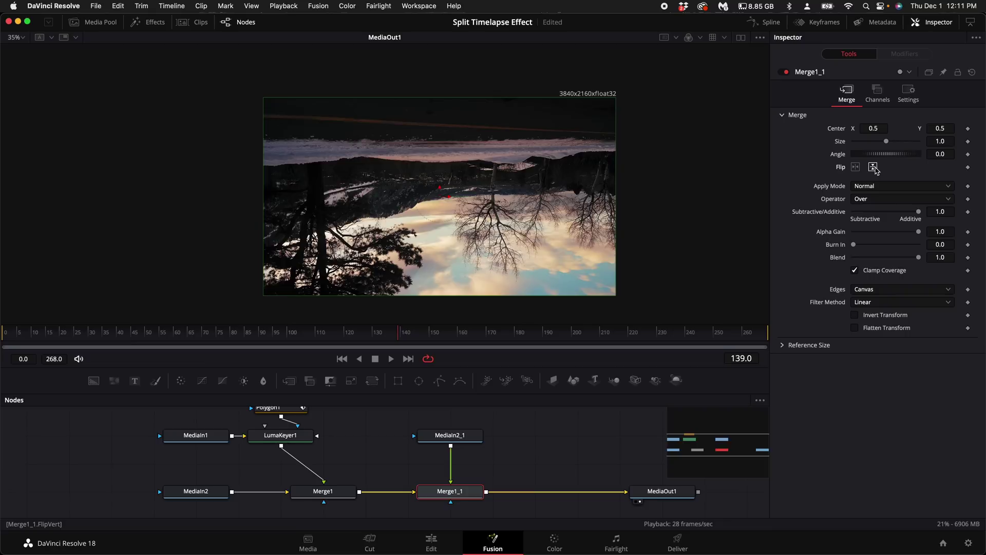
click(450, 435)
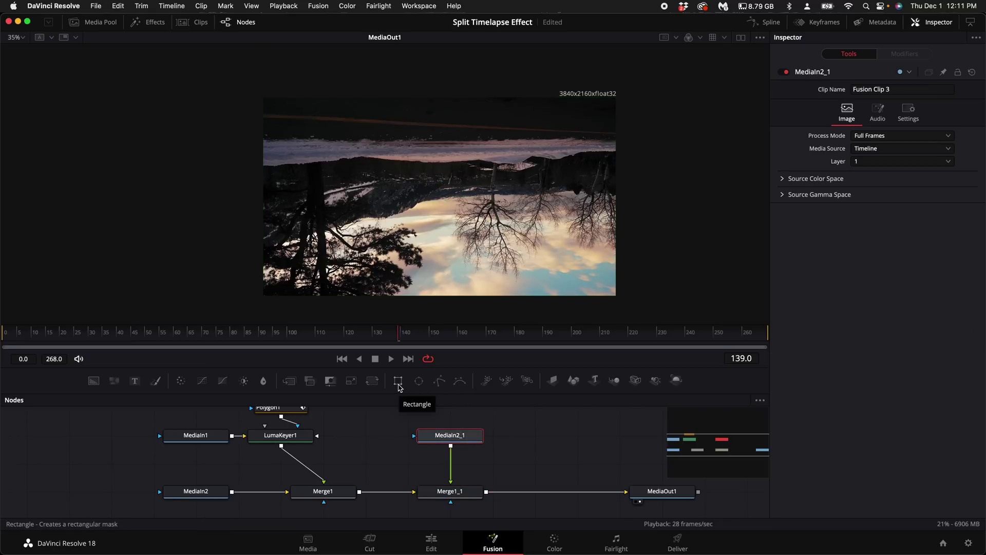
click(398, 382)
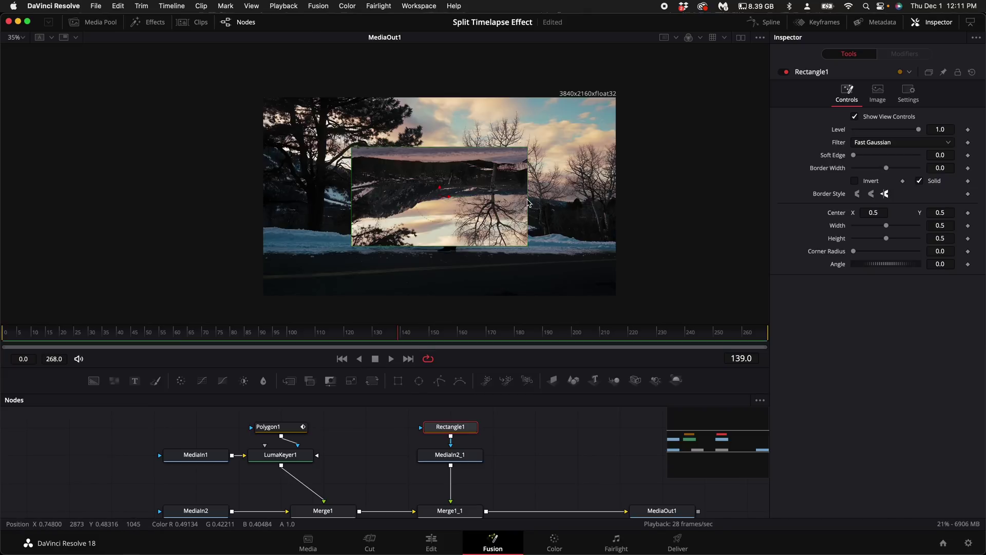
Step: Size the rectangle mask to cover the ground, with soft edge 0.1244
drag(527, 202, 641, 202)
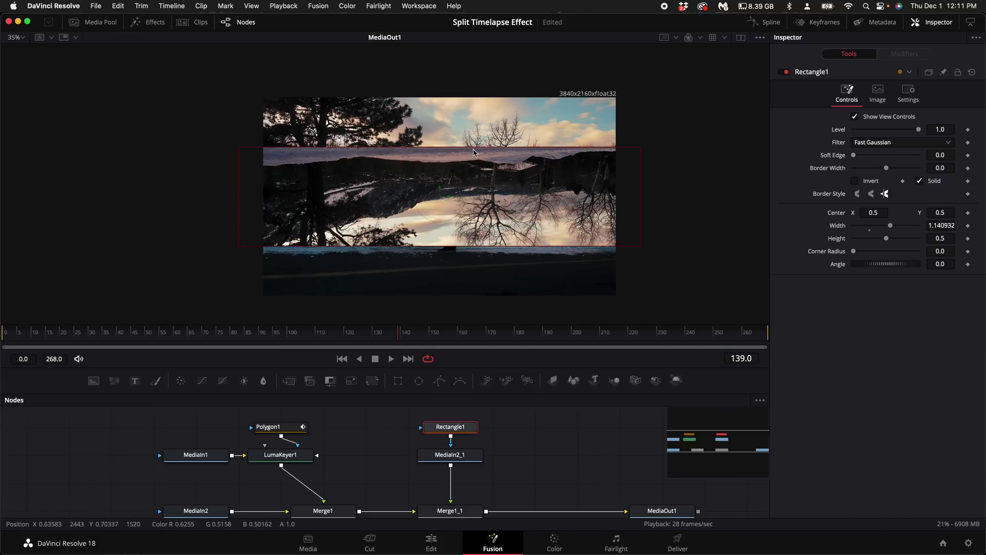
drag(473, 150, 464, 67)
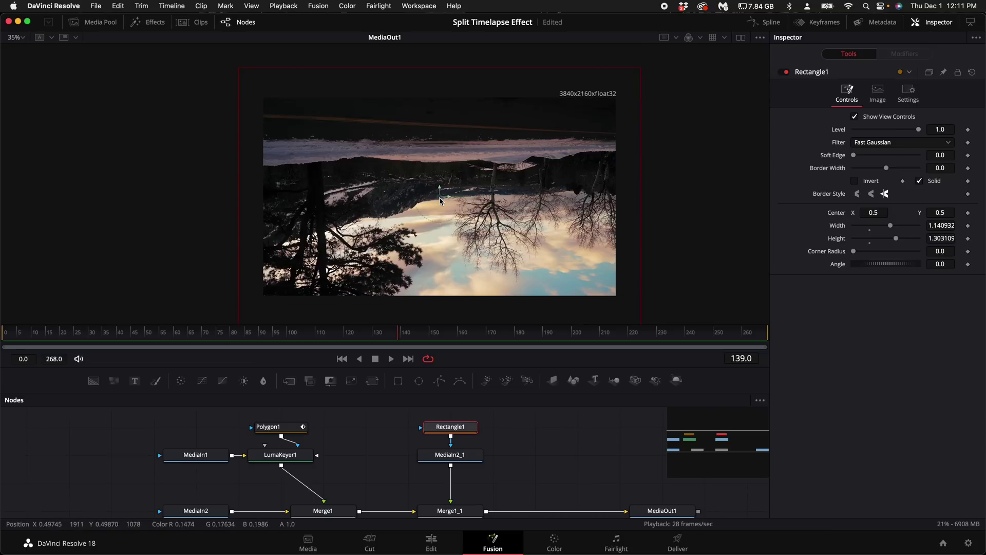
drag(440, 200, 449, 37)
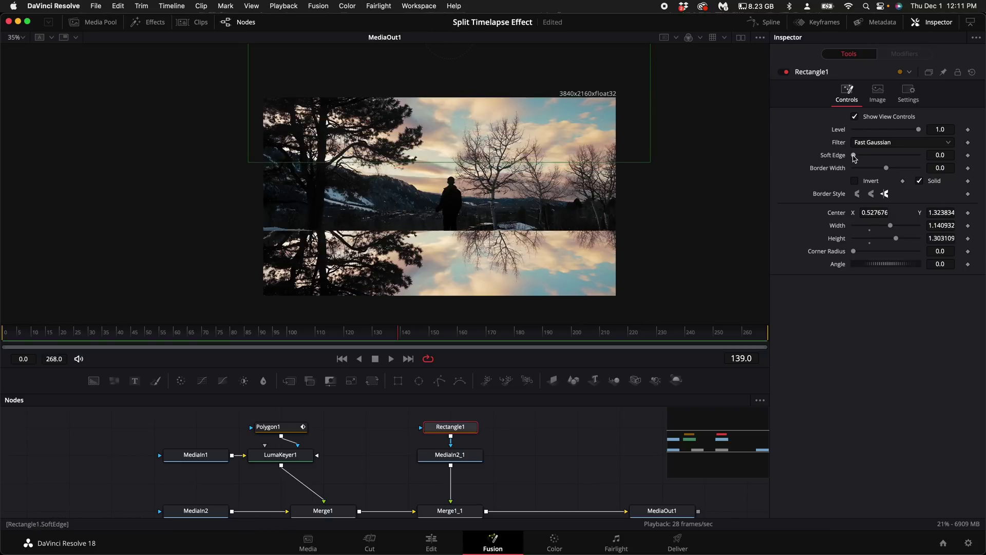
drag(854, 155, 894, 156)
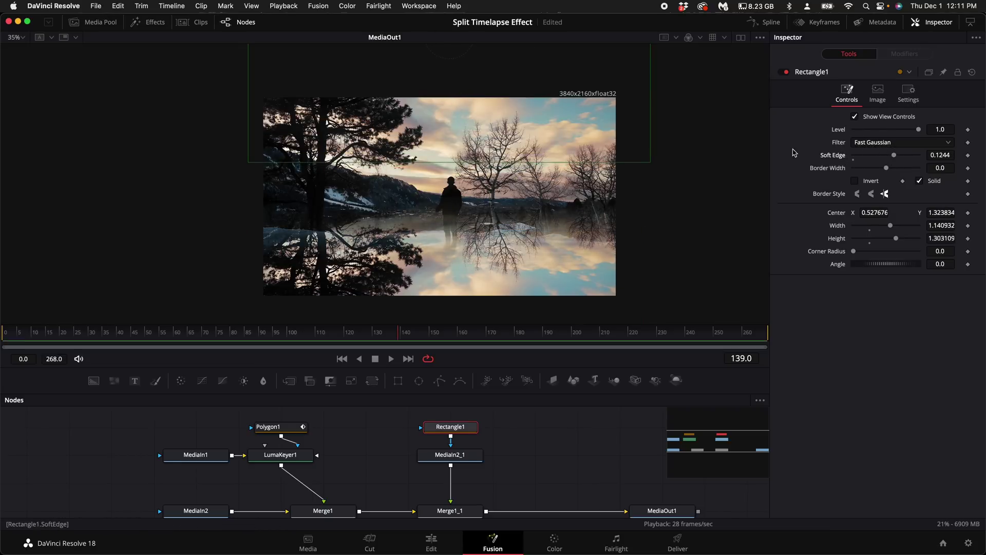
scroll(451, 77, up, 2)
drag(451, 49, 447, 14)
scroll(451, 463, down, 2)
Step: Add a Blur node after the MediaIn2_1 sky copy and set its Blur Size to 57.5
click(464, 442)
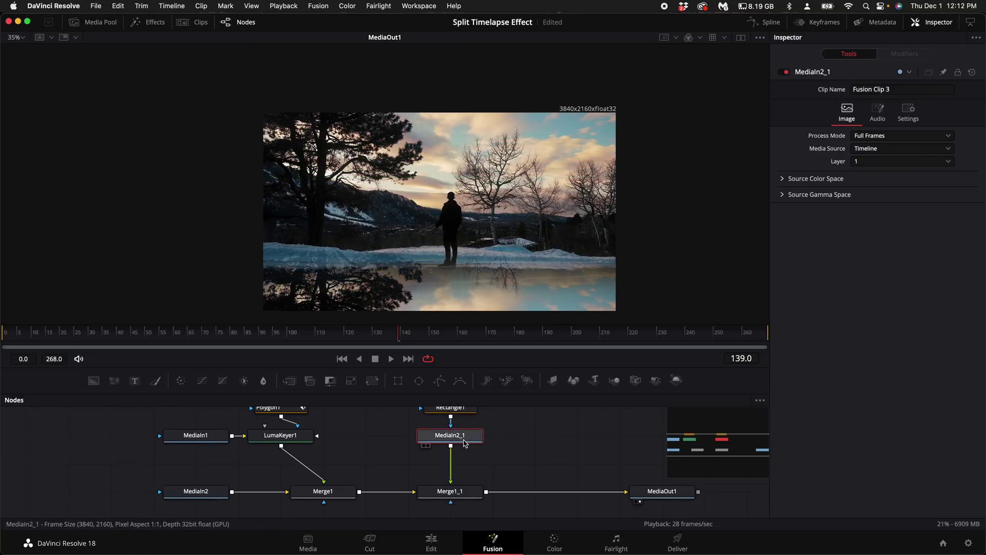
key(shift+space)
text(blur)
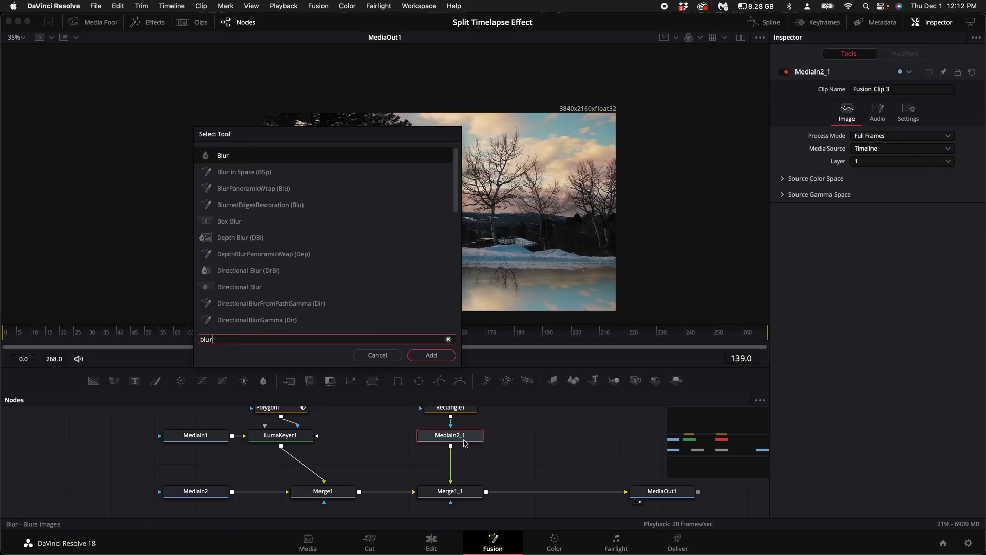
key(Return)
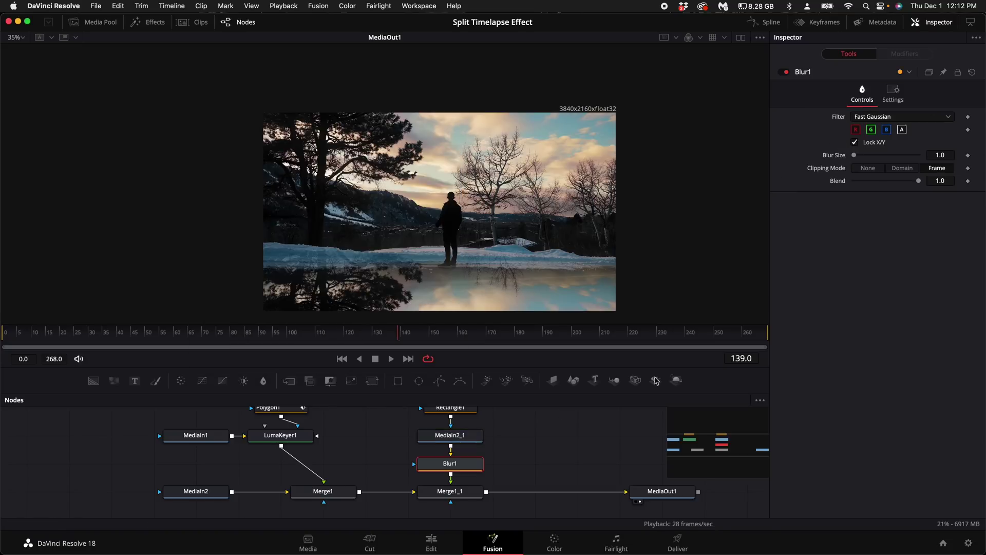
drag(856, 156, 895, 159)
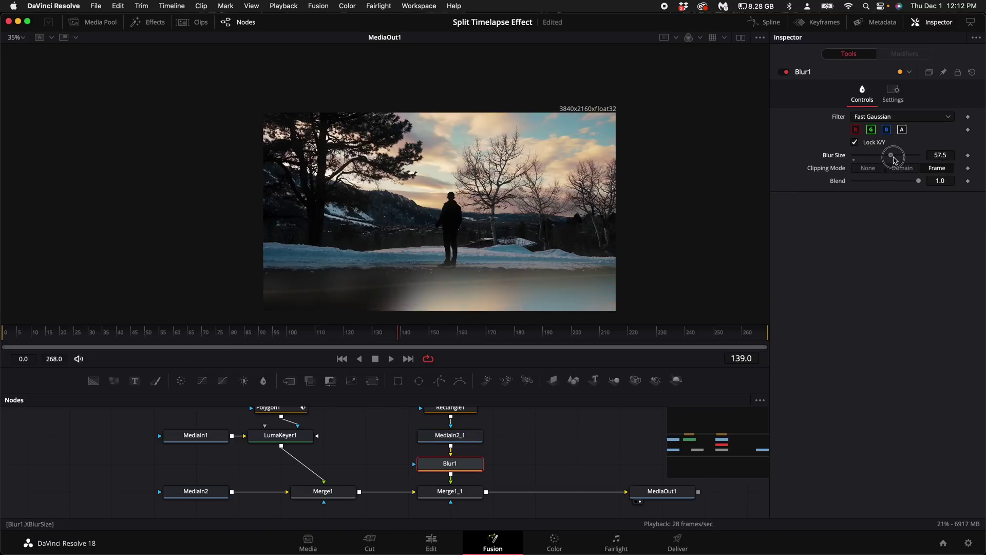
Step: Set Merge1_1's Apply Mode to Overlay and link the blur's output into it
click(465, 493)
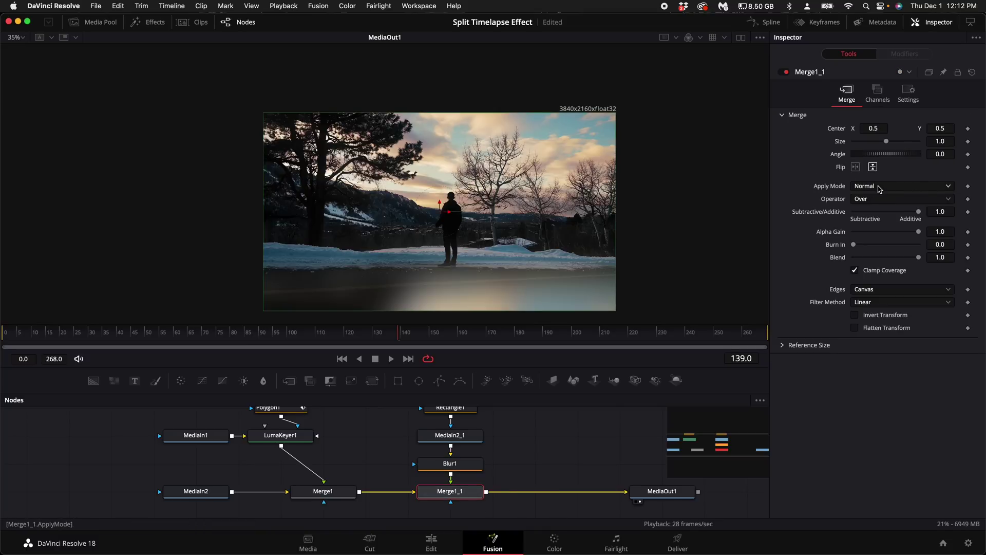
click(879, 189)
click(880, 257)
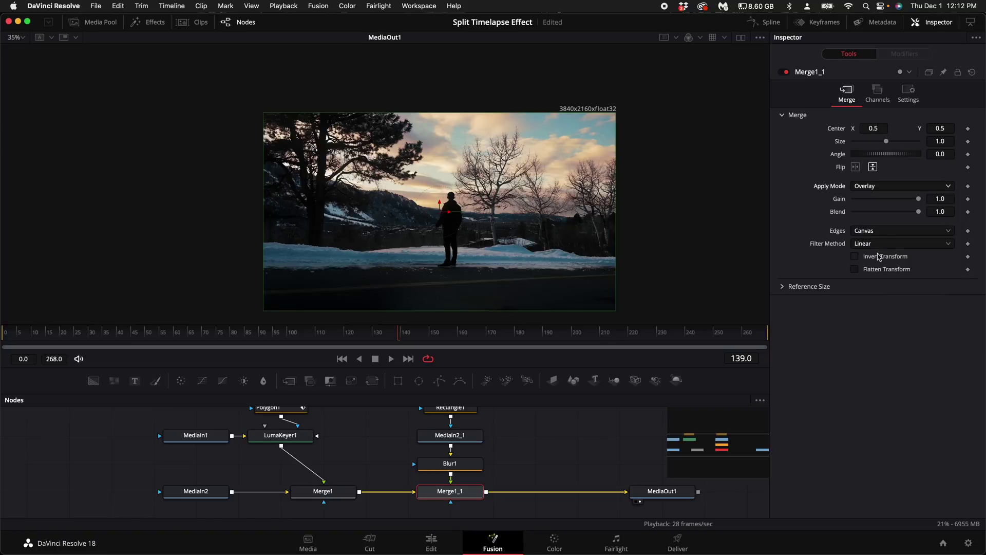
drag(450, 473, 559, 458)
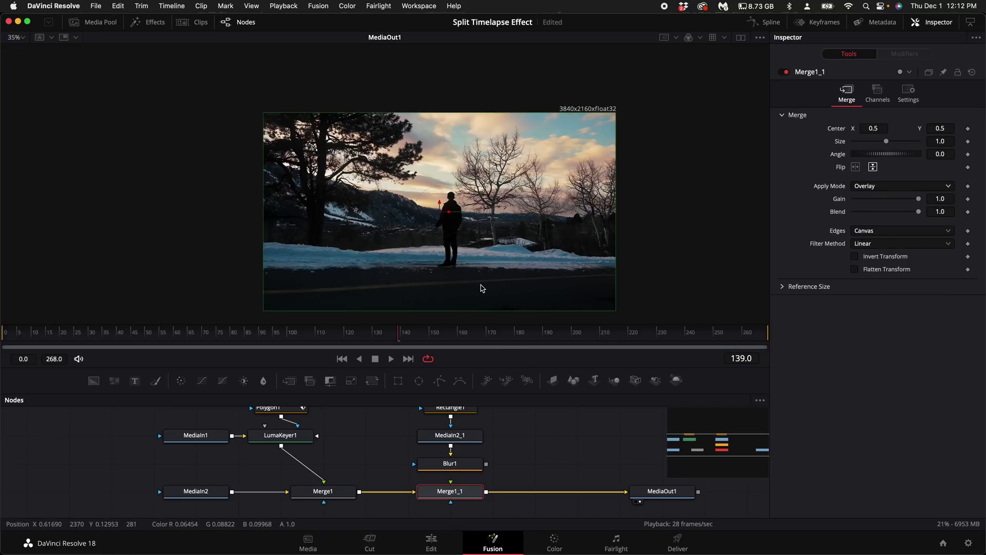
Step: Scrub the playhead to frame 262 to preview the person against the sunset and blurred reflection
drag(59, 340, 748, 341)
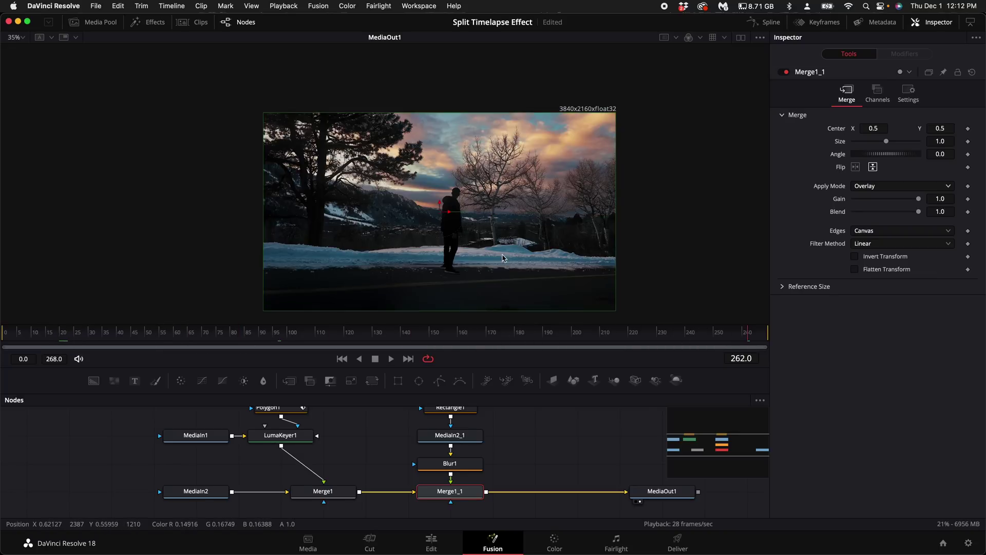